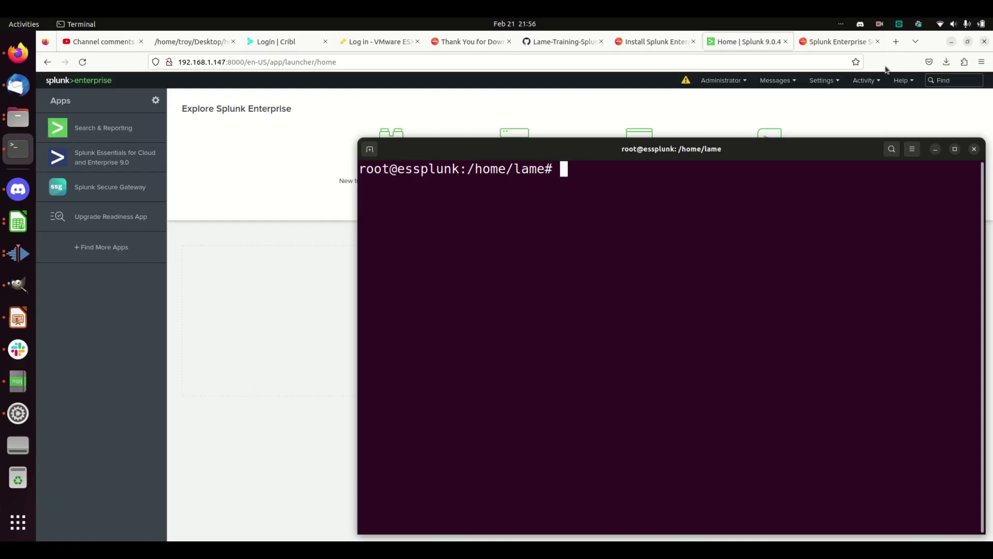
# Run ls in /home/lame, showing splunk-enterprise-security_710.spl as its only file.
pyautogui.write('ls')
pyautogui.press('Return')
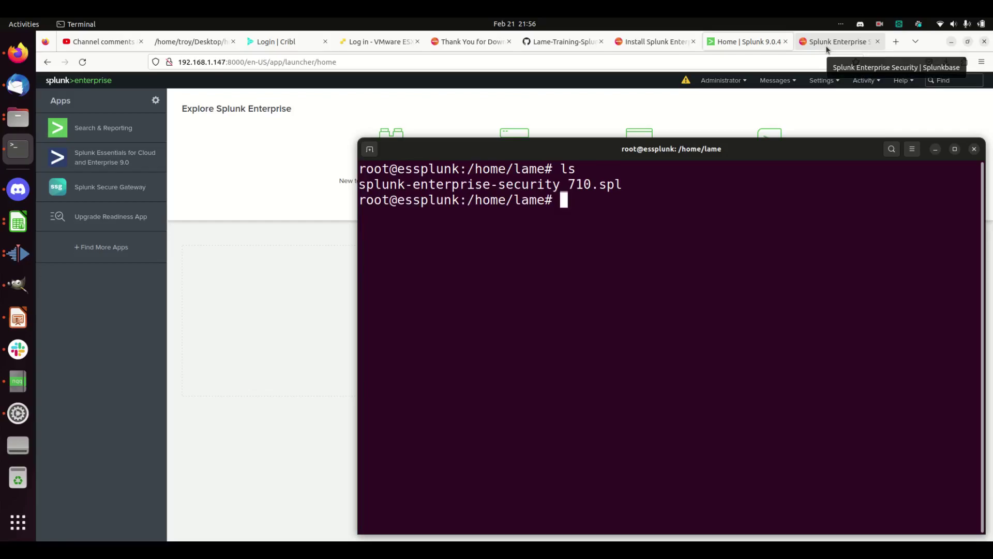
# Check the Splunkbase and GitHub tabs, then read the ES install guide to its command-line section.
pyautogui.click(826, 45)
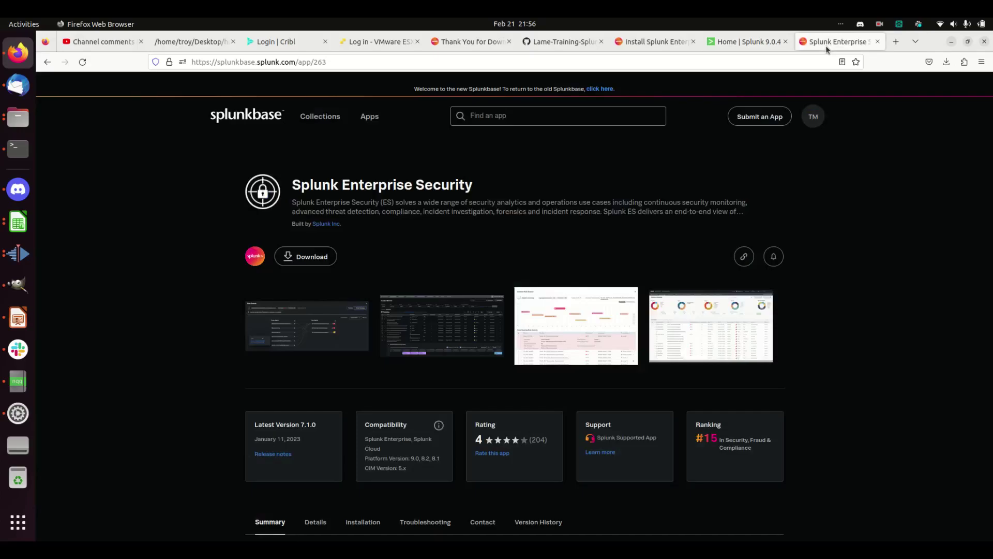
pyautogui.click(567, 38)
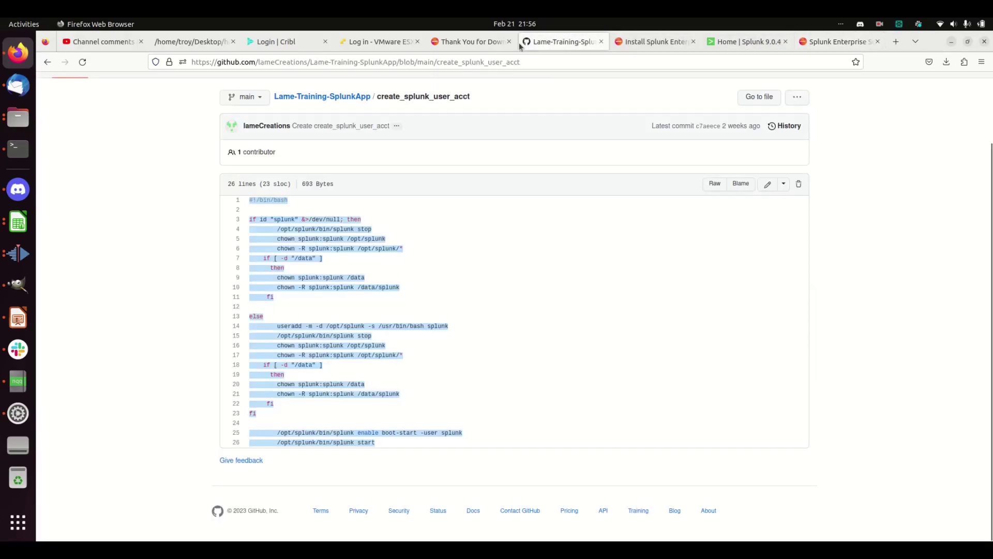
pyautogui.click(652, 42)
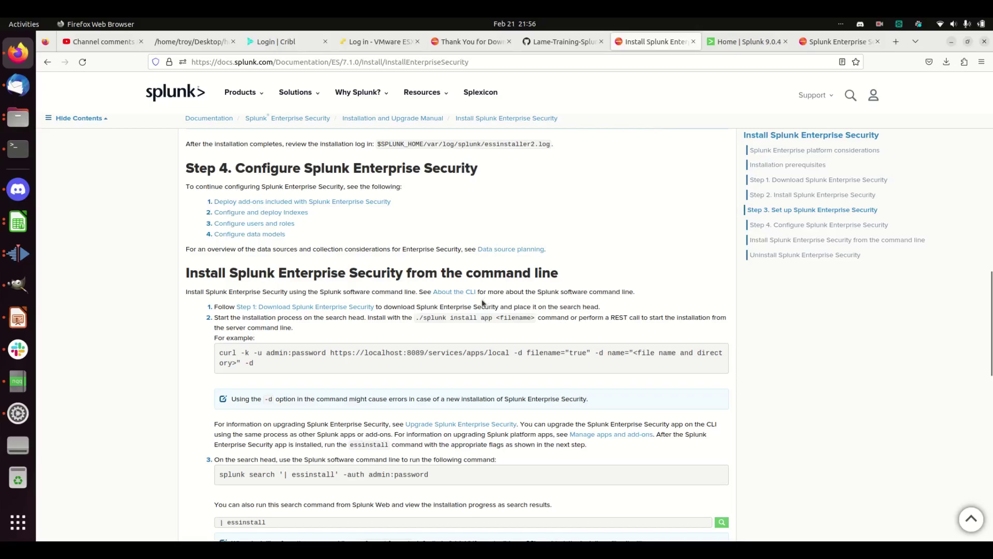
pyautogui.scroll(10, 482, 303)
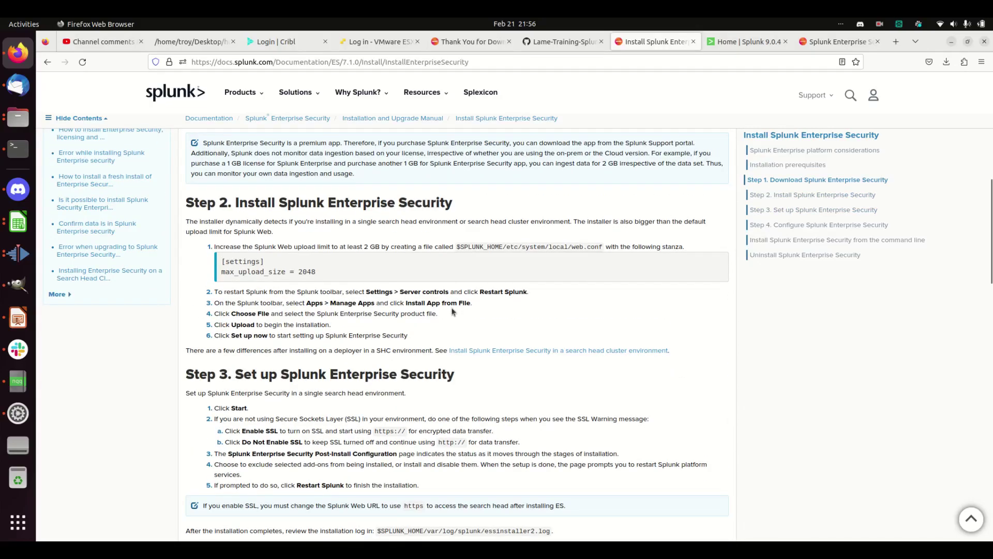
pyautogui.scroll(3, 452, 310)
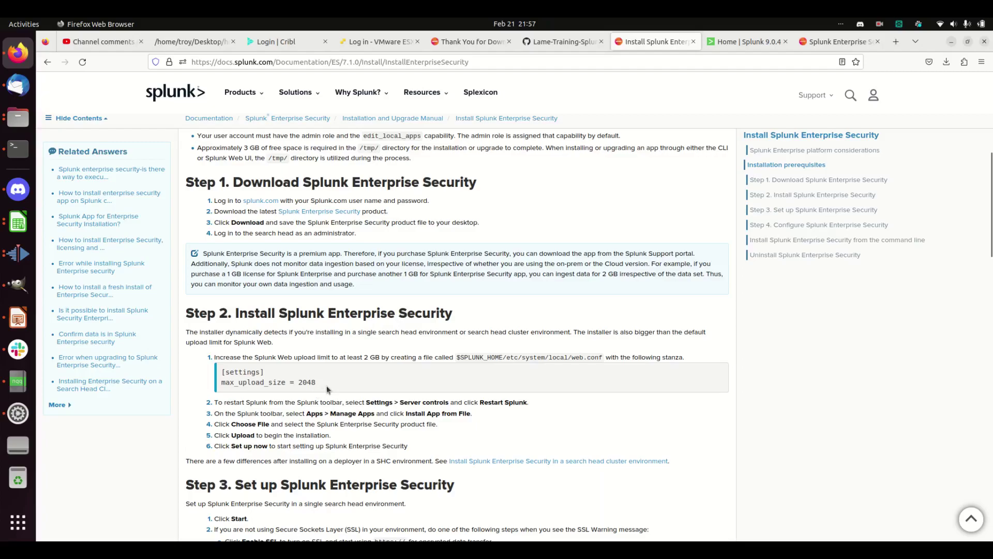
pyautogui.scroll(-4, 338, 414)
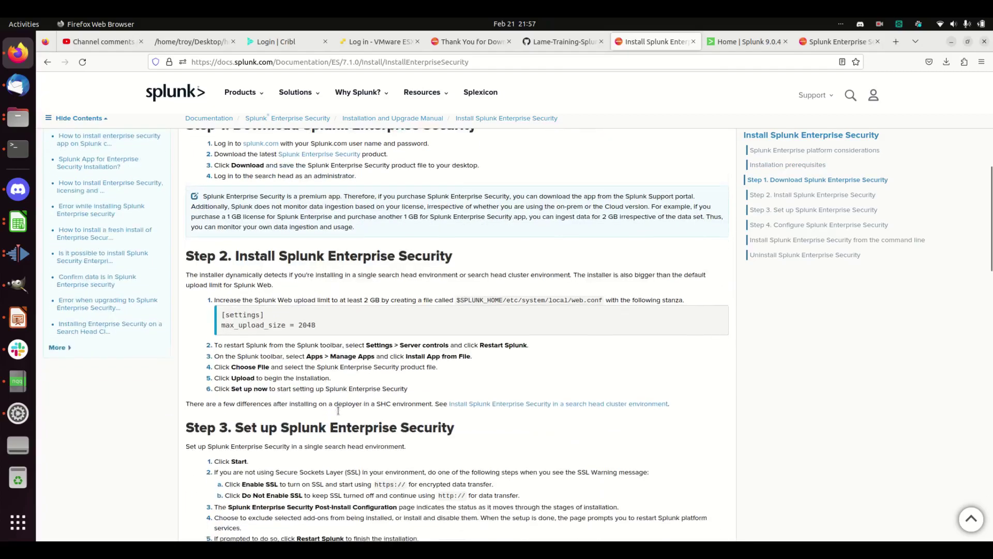
pyautogui.scroll(-6, 339, 414)
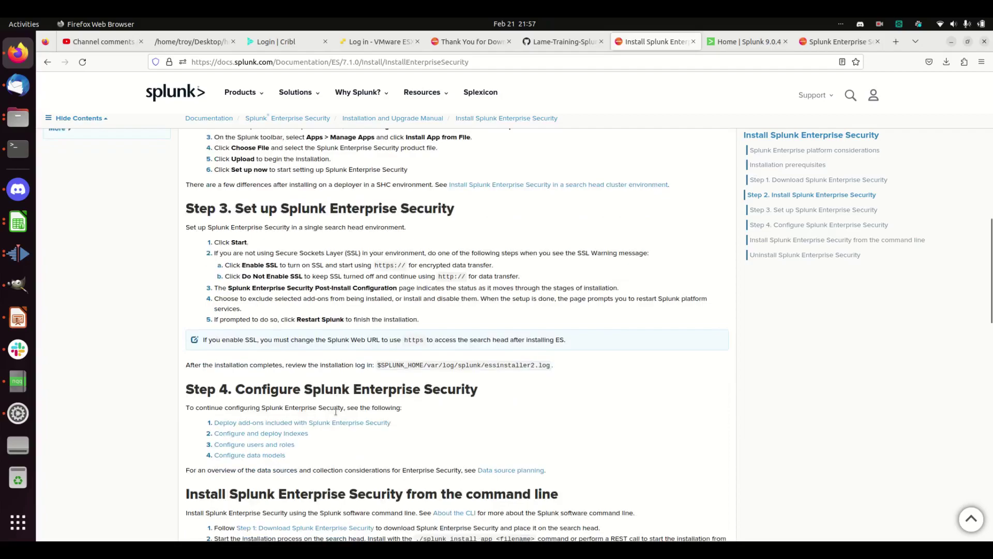
pyautogui.scroll(-6, 334, 411)
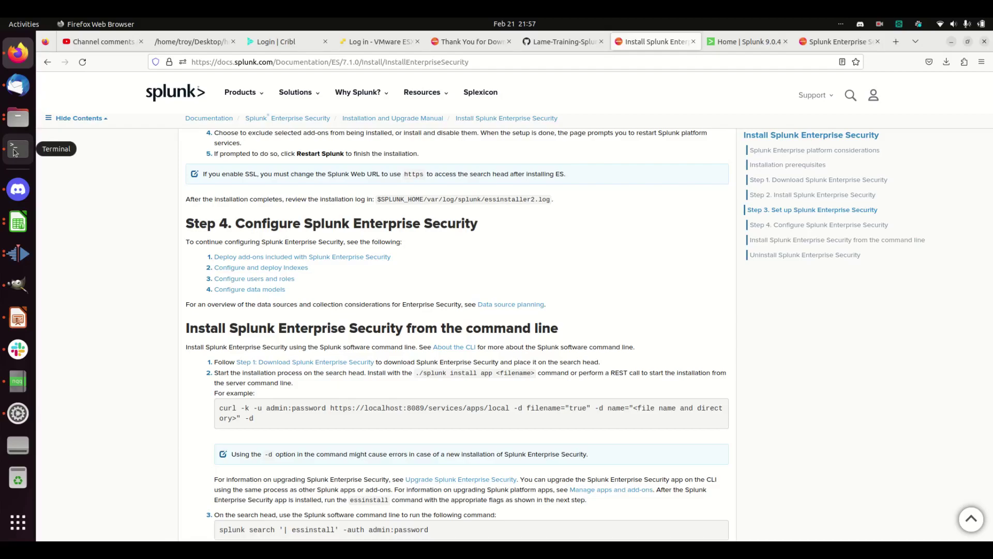
# In the root Terminal, switch to the splunk user with su splunk.
pyautogui.click(21, 151)
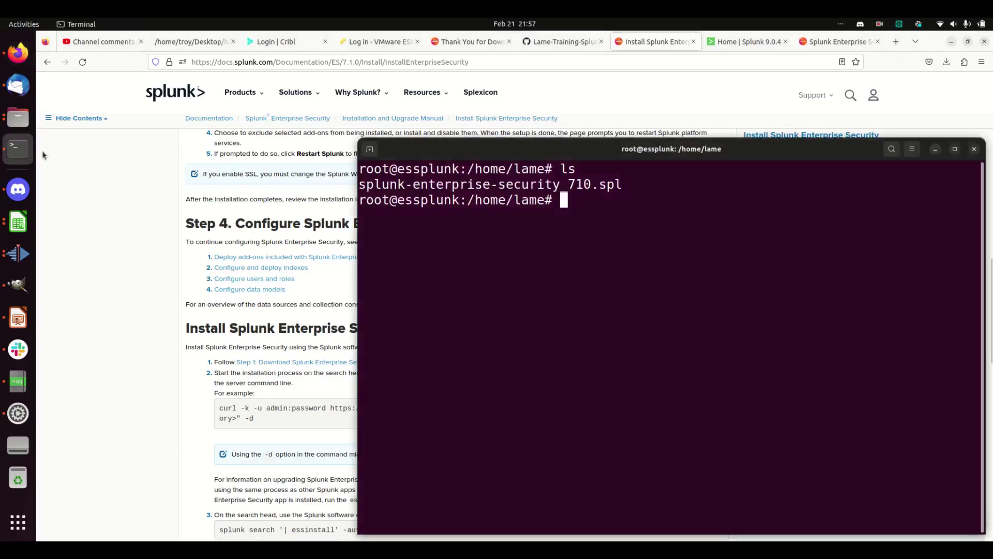
pyautogui.write('/opt/splunk/p')
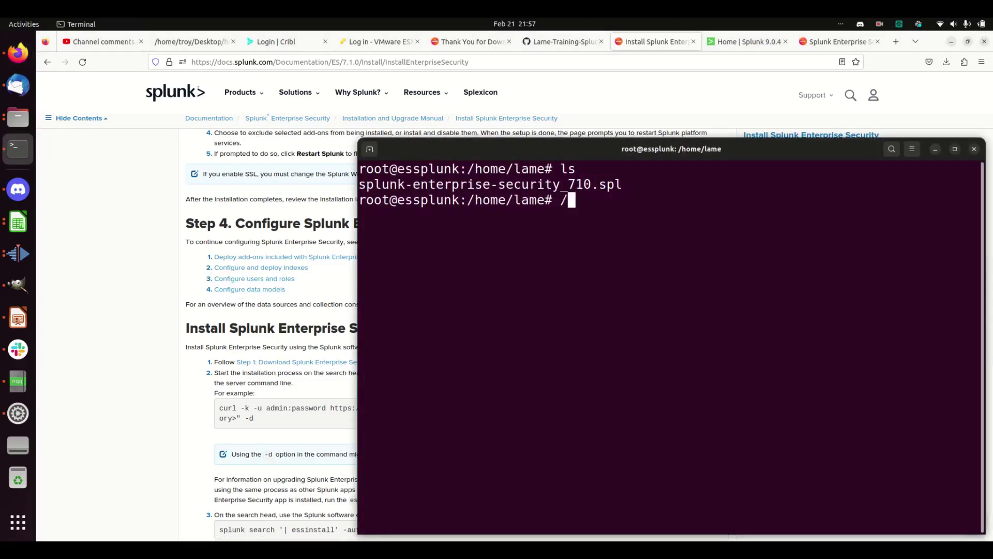
pyautogui.press('BackSpace')
pyautogui.press('BackSpace')
pyautogui.press('BackSpace')
pyautogui.press('BackSpace')
pyautogui.press('BackSpace')
pyautogui.press('BackSpace')
pyautogui.press('BackSpace')
pyautogui.press('BackSpace')
pyautogui.press('BackSpace')
pyautogui.press('BackSpace')
pyautogui.press('BackSpace')
pyautogui.press('BackSpace')
pyautogui.press('BackSpace')
pyautogui.write('sudos')
pyautogui.press('BackSpace')
pyautogui.write('splunk')
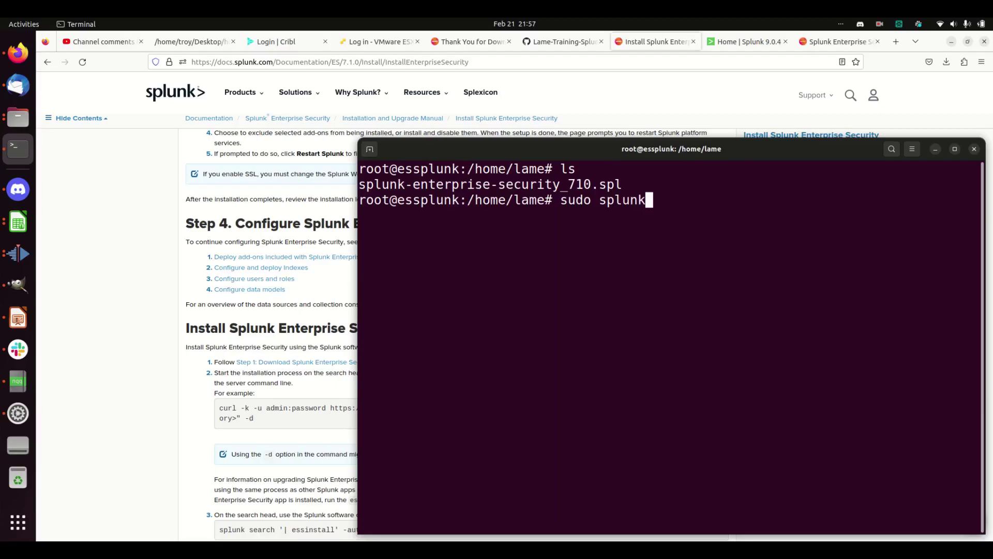
pyautogui.press('BackSpace')
pyautogui.press('BackSpace')
pyautogui.press('BackSpace')
pyautogui.press('BackSpace')
pyautogui.press('BackSpace')
pyautogui.press('BackSpace')
pyautogui.press('BackSpace')
pyautogui.press('BackSpace')
pyautogui.press('BackSpace')
pyautogui.write('splunk')
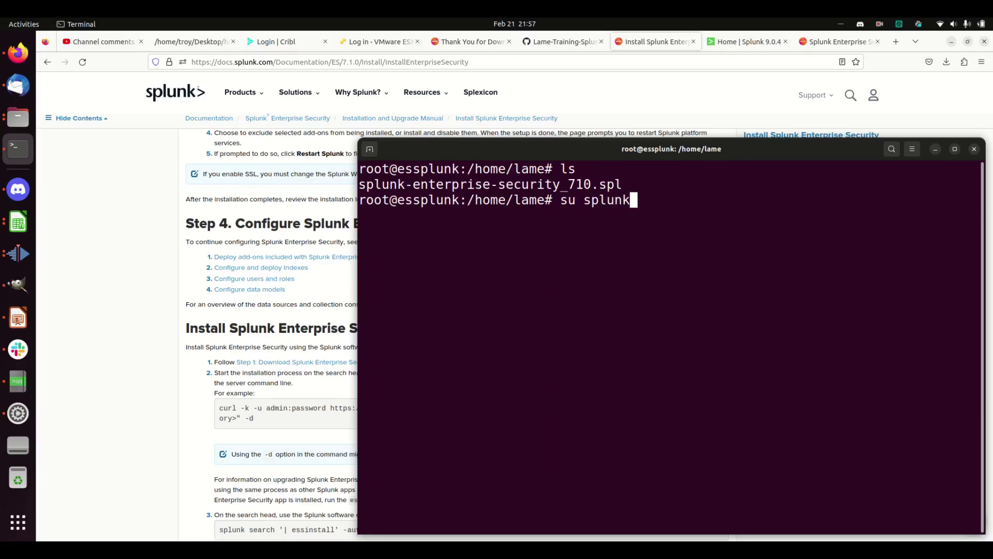
pyautogui.press('Return')
# Abandon the partial cd command and exit back to the root shell.
pyautogui.write('c')
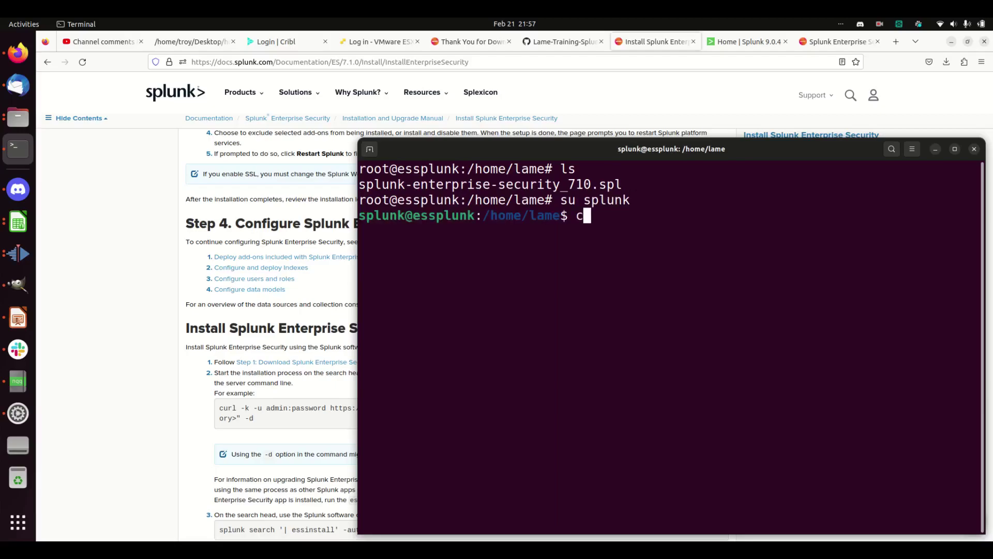
pyautogui.write('d /home/tr')
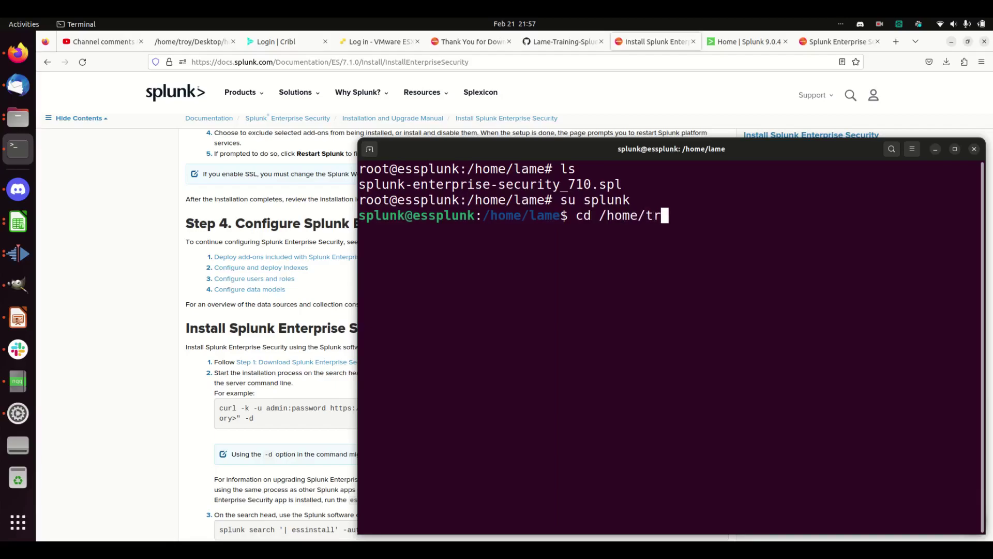
pyautogui.press('BackSpace')
pyautogui.press('BackSpace')
pyautogui.press('BackSpace')
pyautogui.press('BackSpace')
pyautogui.press('BackSpace')
pyautogui.press('BackSpace')
pyautogui.press('BackSpace')
pyautogui.press('BackSpace')
pyautogui.press('BackSpace')
pyautogui.press('BackSpace')
pyautogui.press('BackSpace')
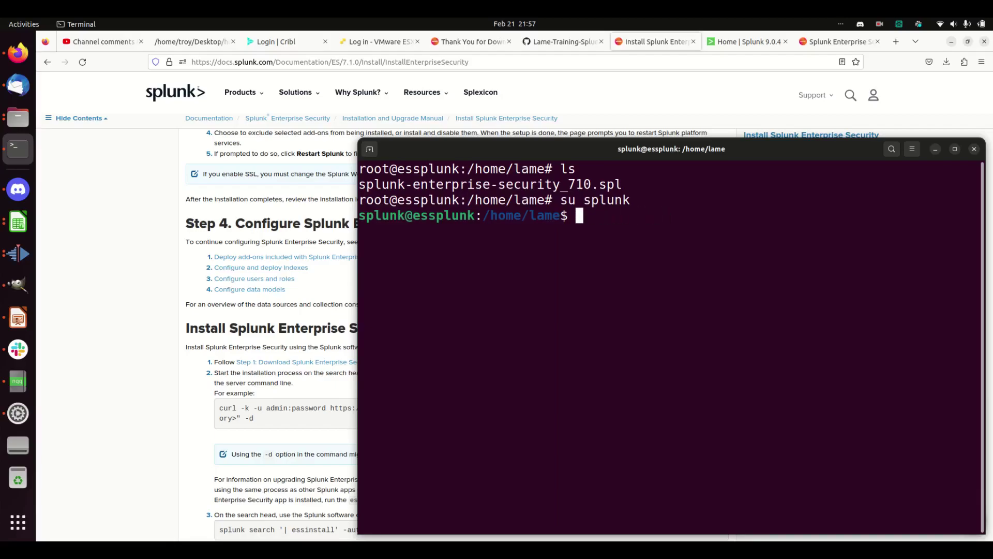
pyautogui.write('exit')
pyautogui.press('Return')
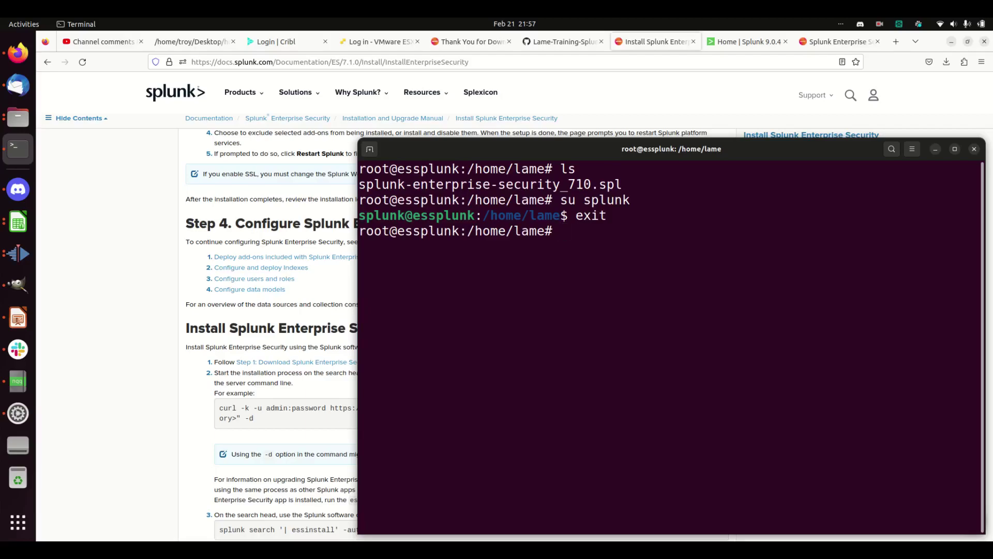
# Clear the screen and run /opt/splunk/bin/splunk install app splunk-enterprise-security_710.spl.
pyautogui.write('clear')
pyautogui.press('Return')
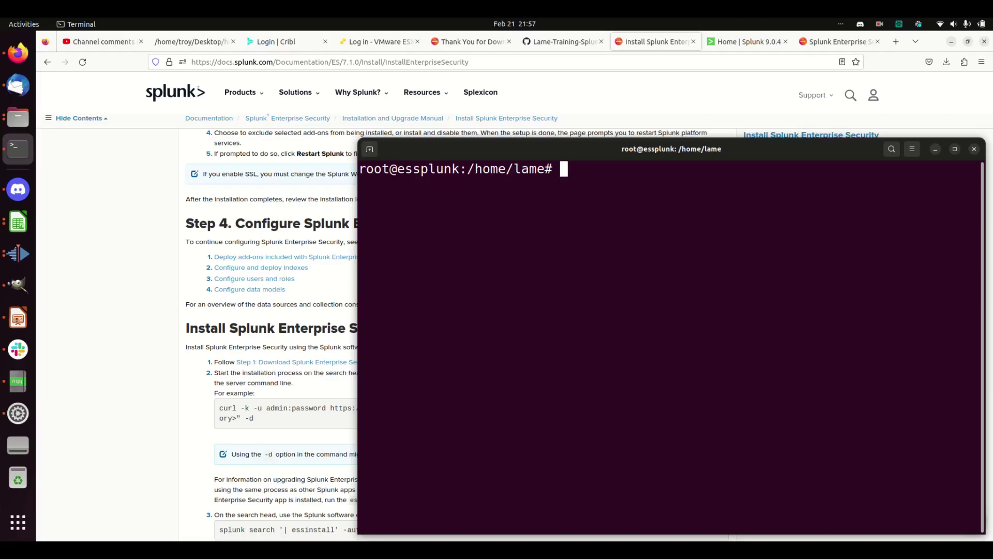
pyautogui.write('/')
pyautogui.write('opt/splunk/')
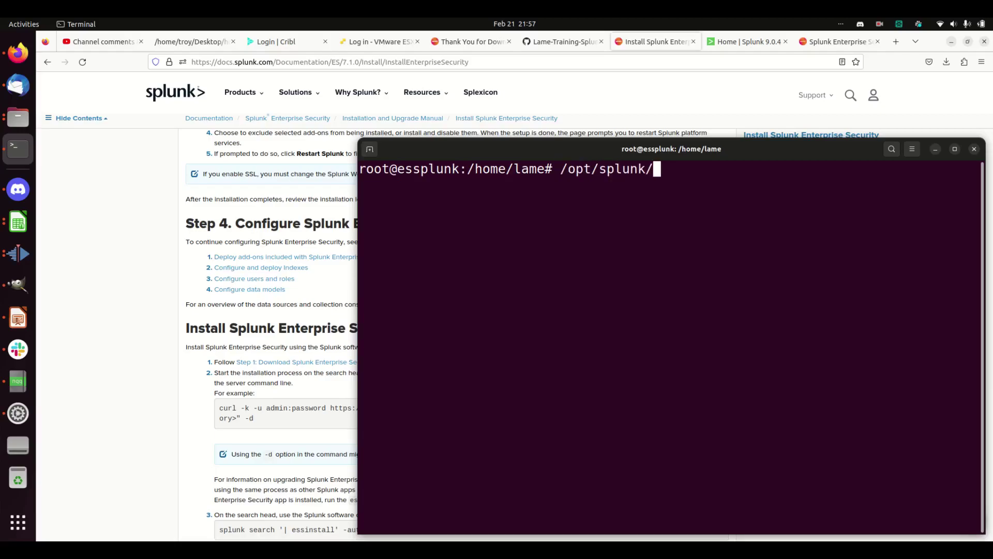
pyautogui.write('bin/splunk install')
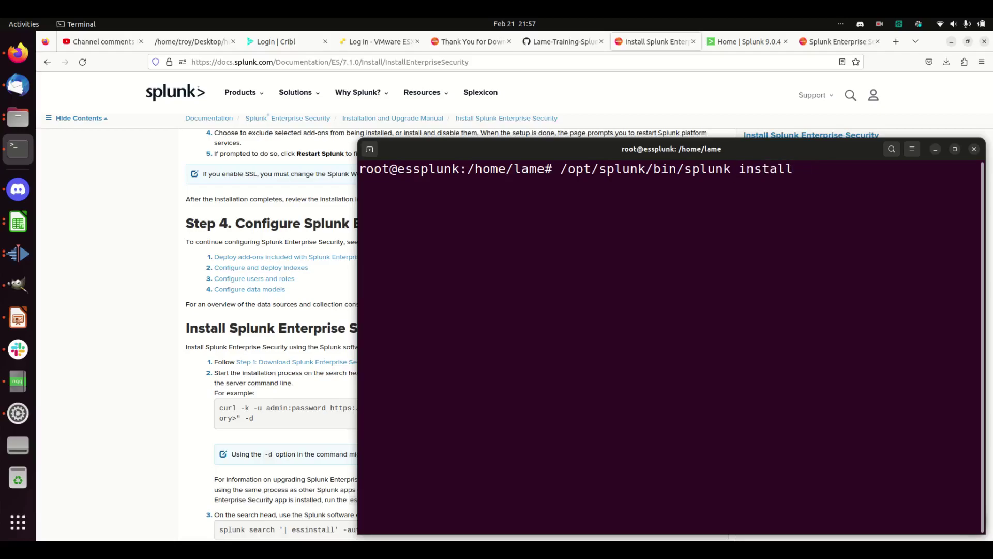
pyautogui.moveTo(590, 149)
pyautogui.mouseDown()
pyautogui.moveTo(778, 204)
pyautogui.moveTo(863, 172)
pyautogui.moveTo(893, 72)
pyautogui.moveTo(742, 200)
pyautogui.moveTo(622, 440)
pyautogui.moveTo(583, 417)
pyautogui.moveTo(581, 136)
pyautogui.mouseUp()
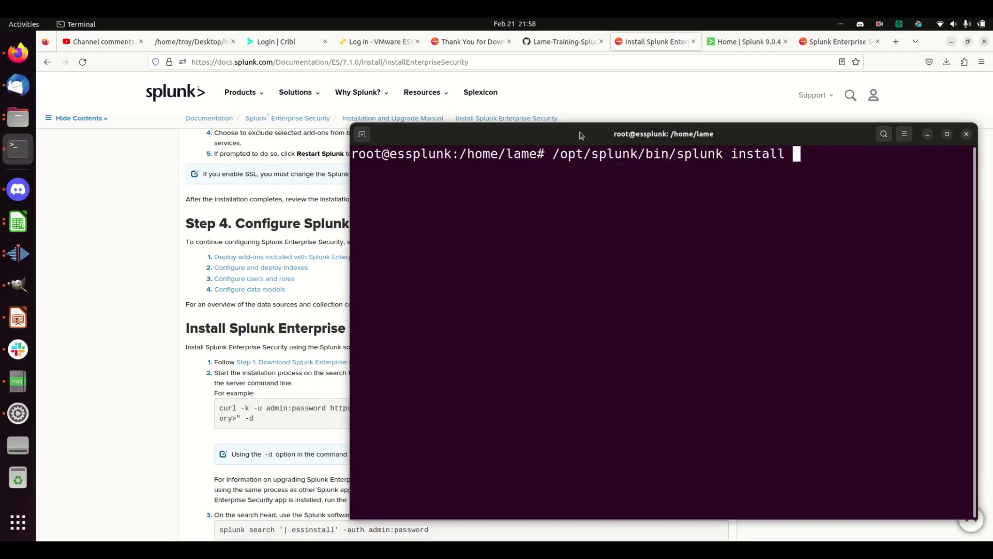
pyautogui.write('app spl')
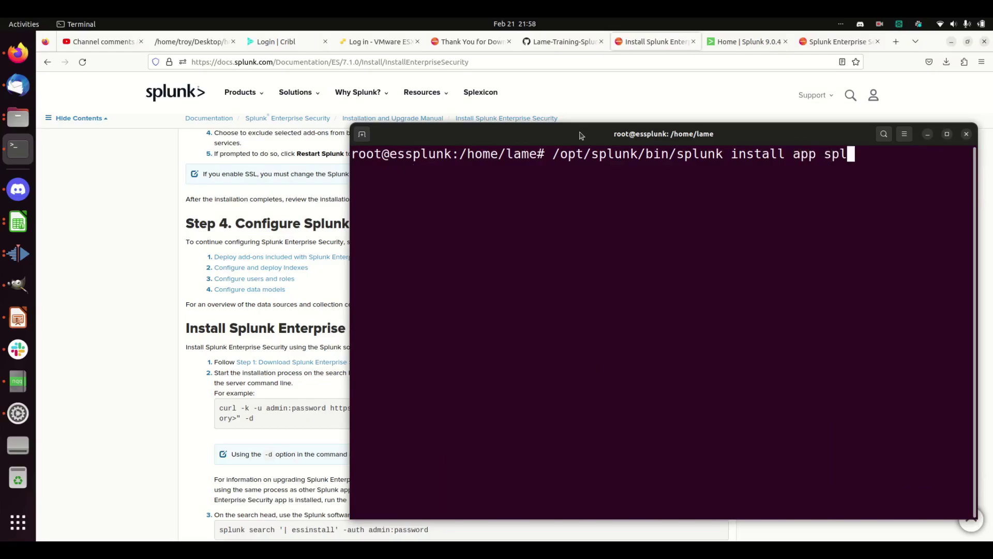
pyautogui.press('Tab')
pyautogui.press('Return')
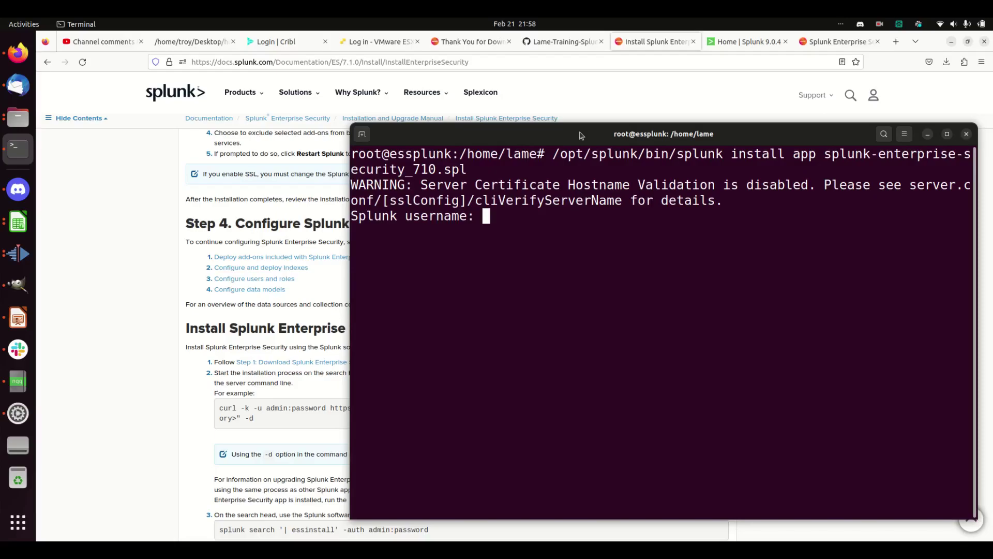
# Authenticate as admin with the account password to complete the app install.
pyautogui.write('admin')
pyautogui.press('Return')
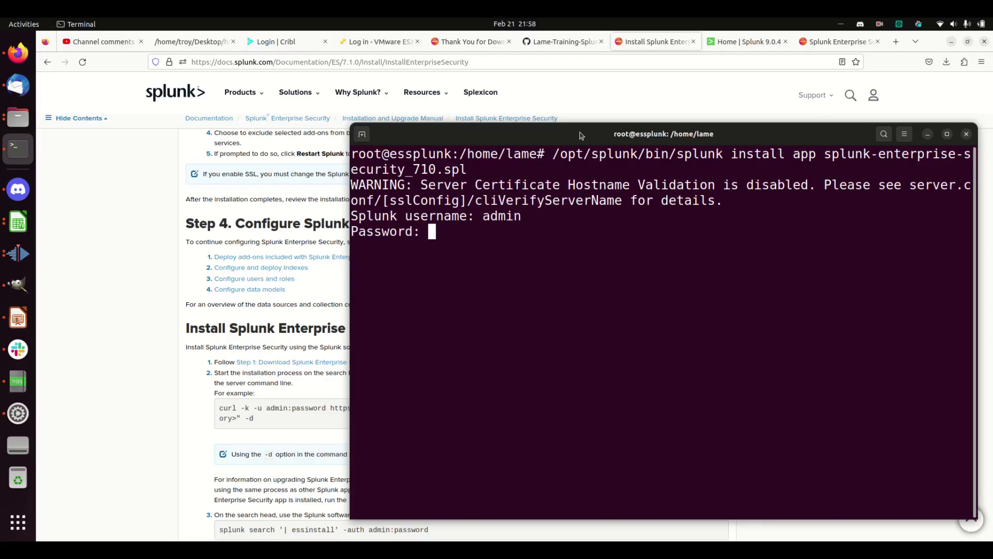
pyautogui.press('Return')
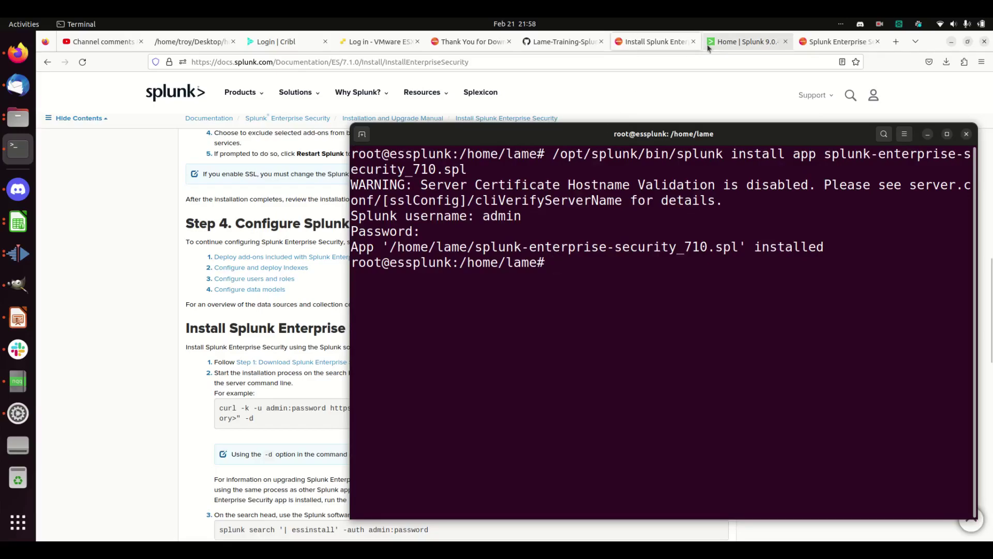
# Launch Enterprise Security from the Splunk home page and continue to its app setup page.
pyautogui.click(725, 43)
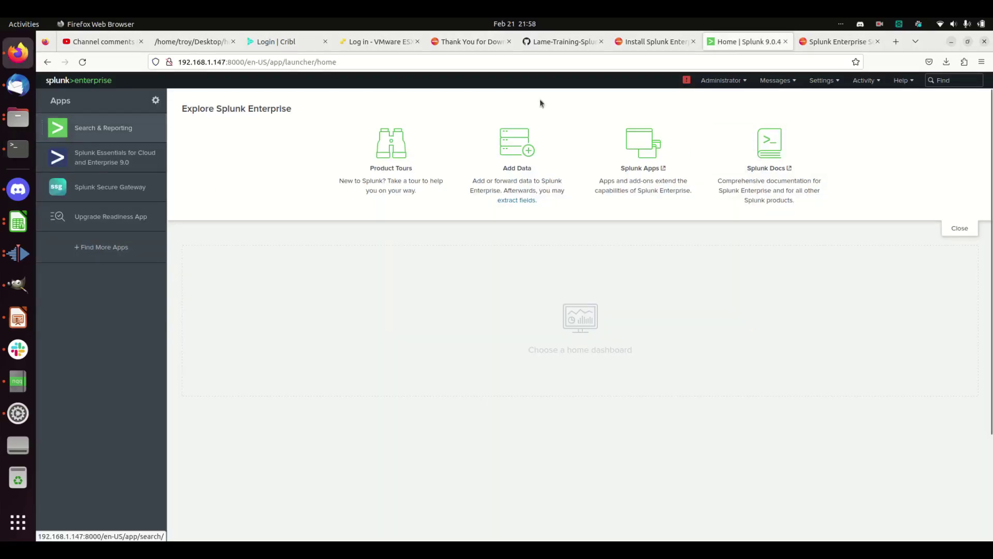
pyautogui.click(156, 101)
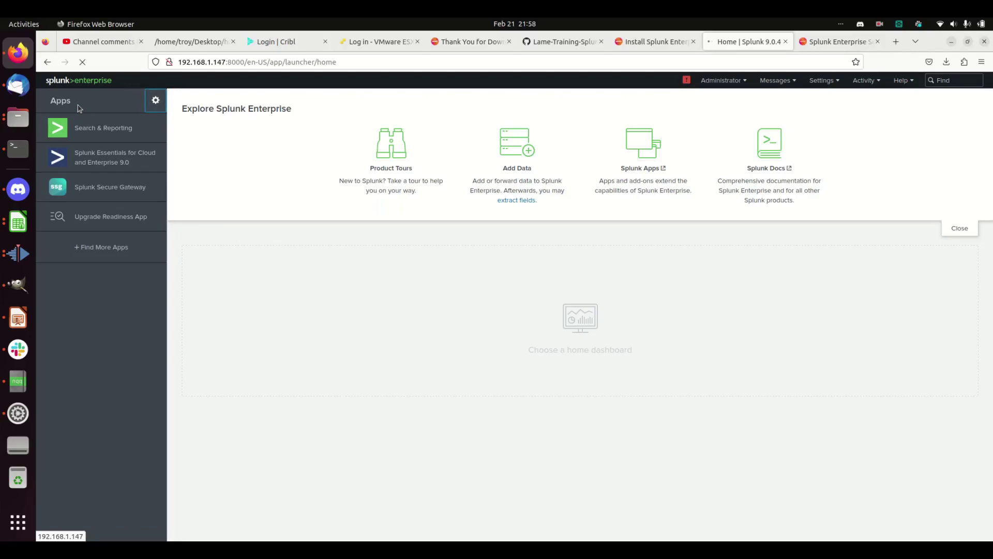
pyautogui.click(93, 84)
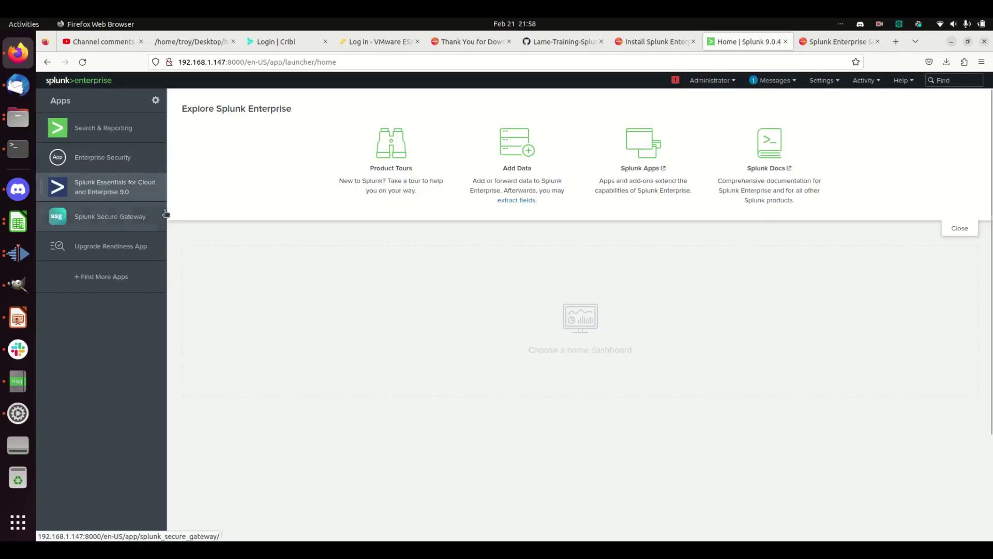
pyautogui.click(107, 157)
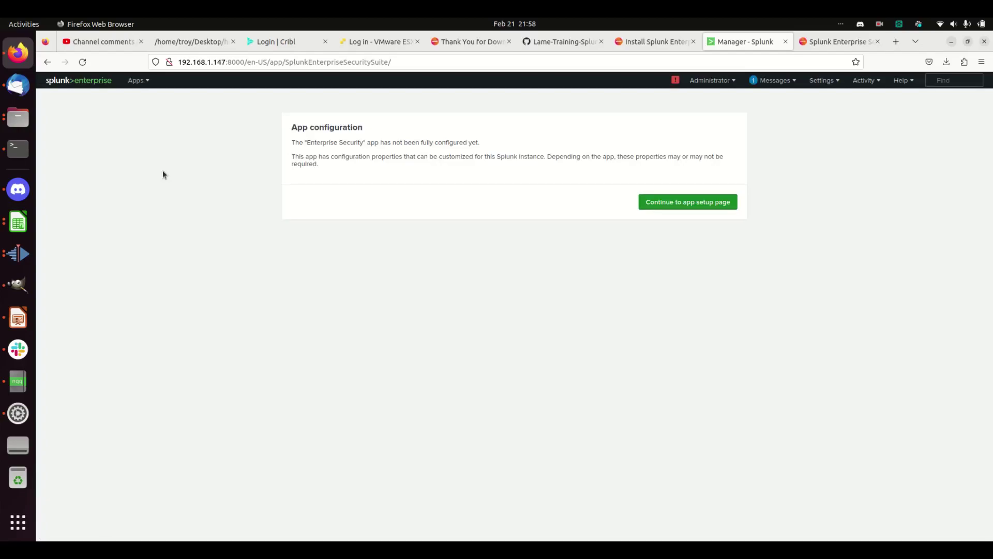
pyautogui.click(698, 207)
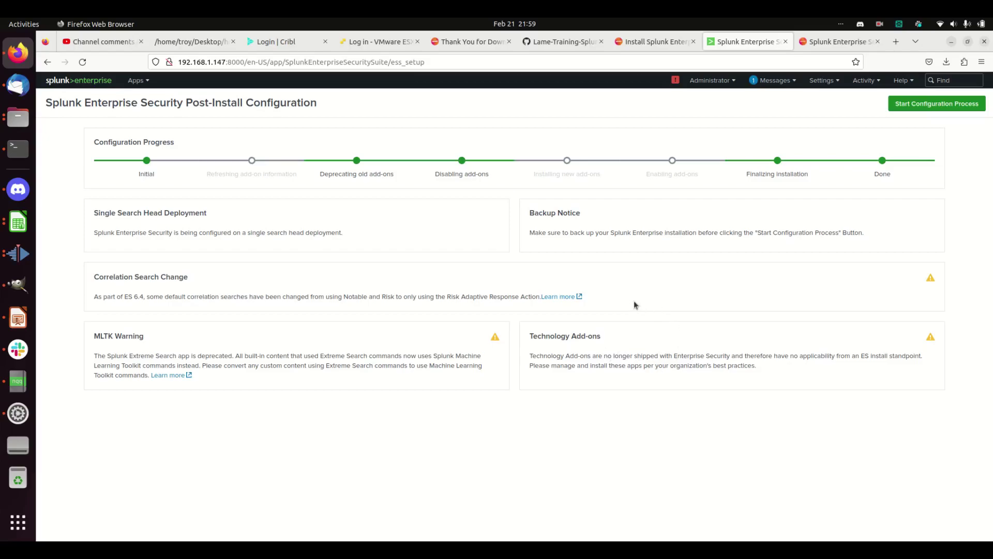
# Start the configuration process, keep SSL enabled, and restart Splunk once setup completes.
pyautogui.click(926, 111)
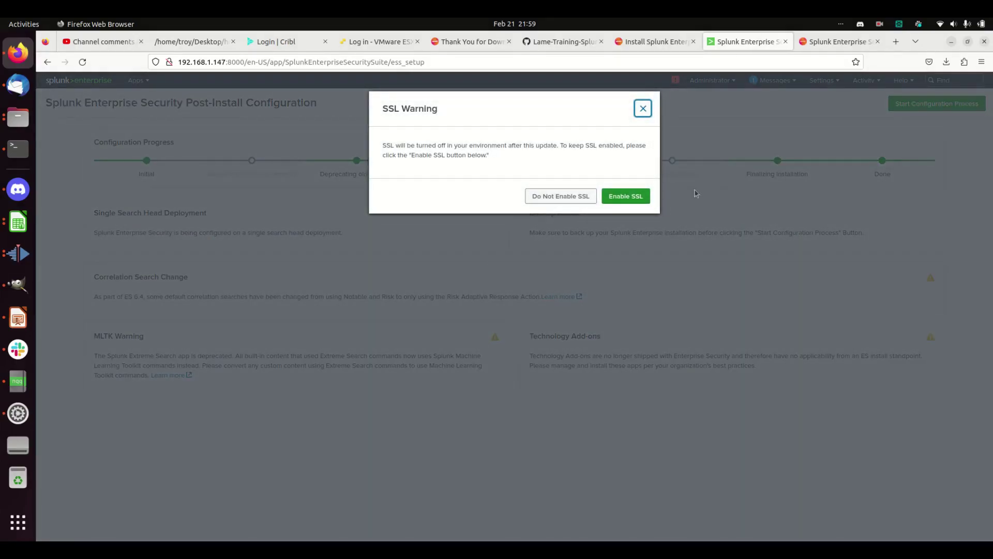
pyautogui.click(618, 201)
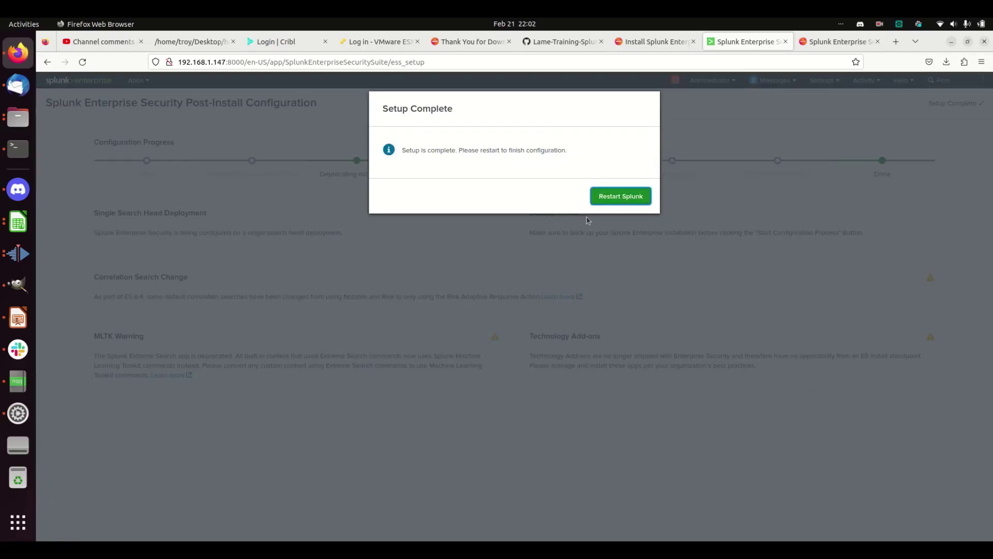
pyautogui.click(634, 199)
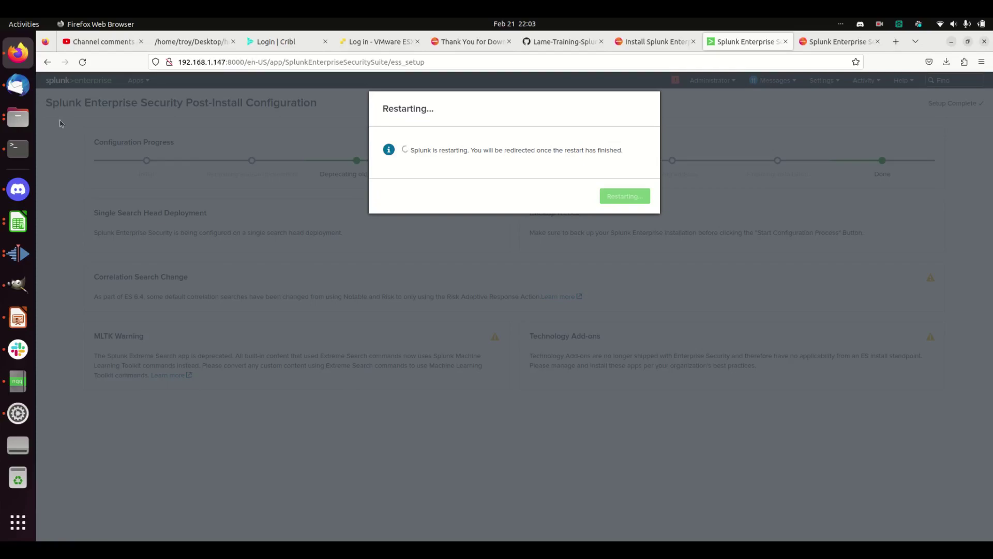
# Run /opt/splunk/bin/splunk status to confirm splunkd is running, then return to Firefox.
pyautogui.click(18, 150)
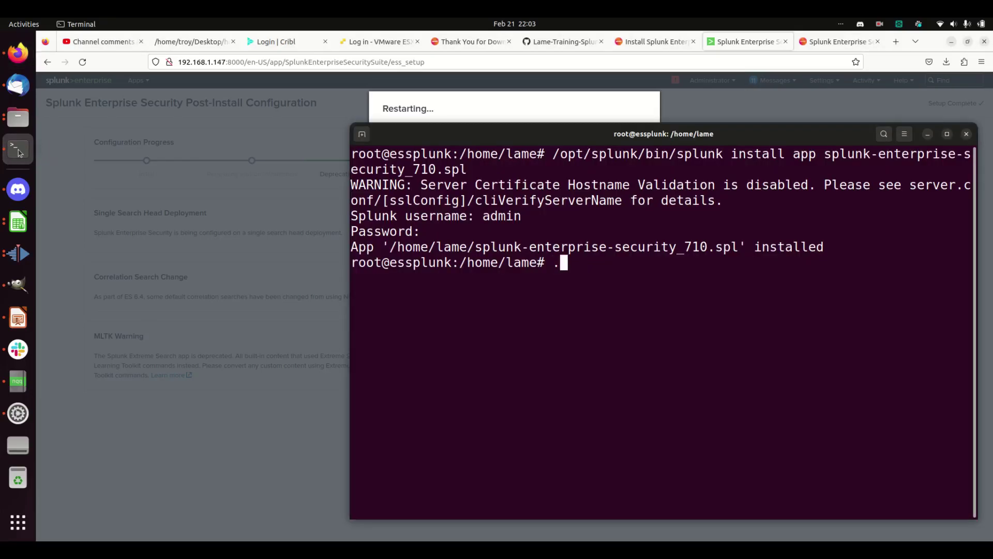
pyautogui.write('/opt/sp')
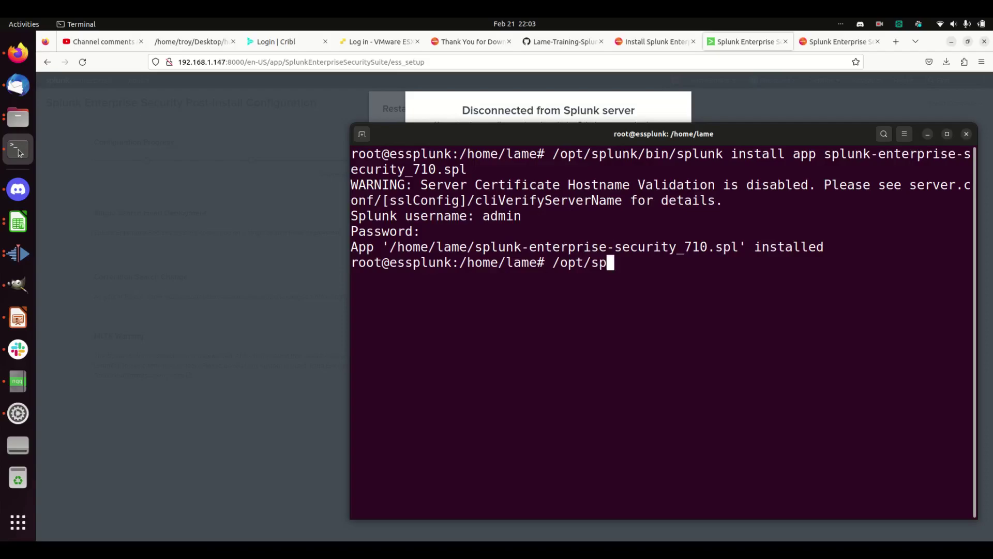
pyautogui.press('Tab')
pyautogui.write('bin/s')
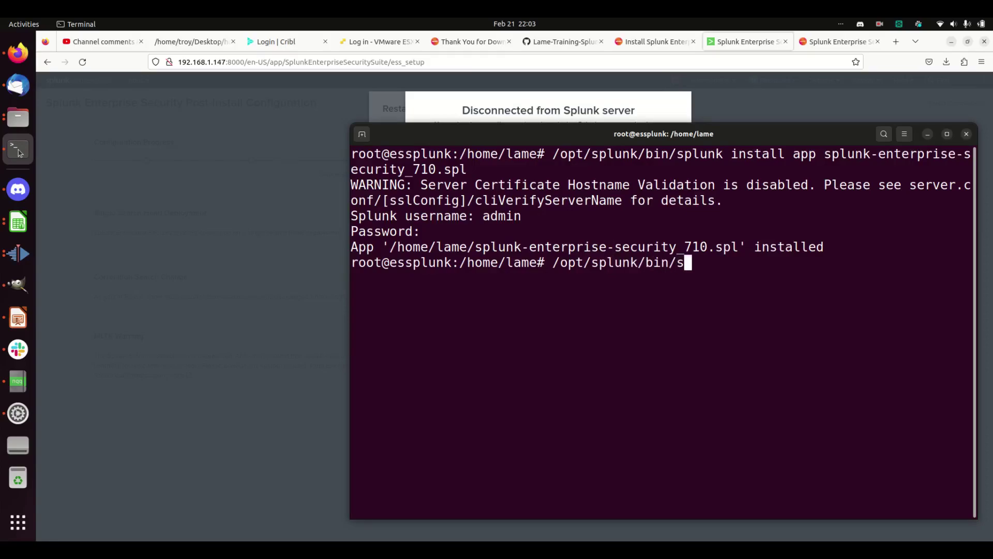
pyautogui.press('Tab')
pyautogui.write('status')
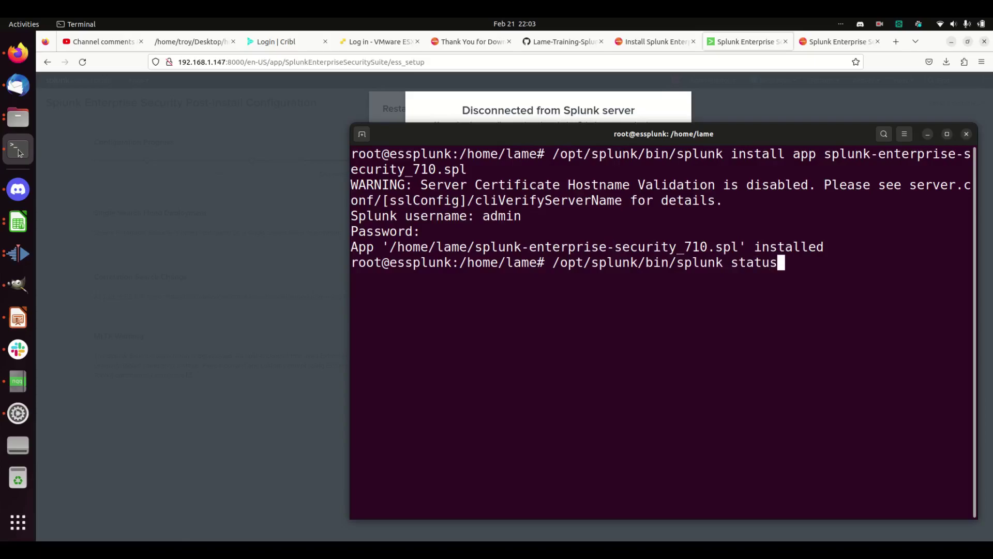
pyautogui.press('Return')
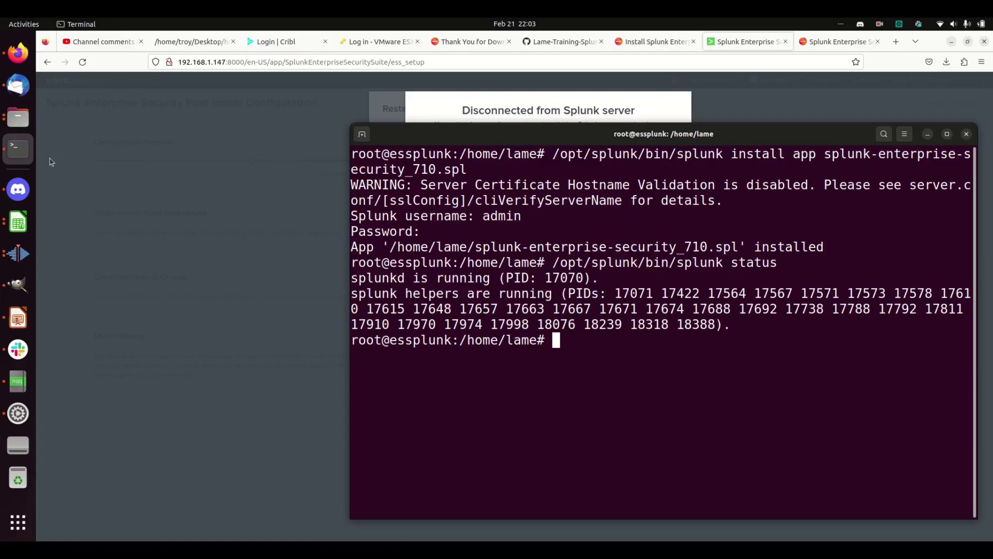
pyautogui.click(552, 110)
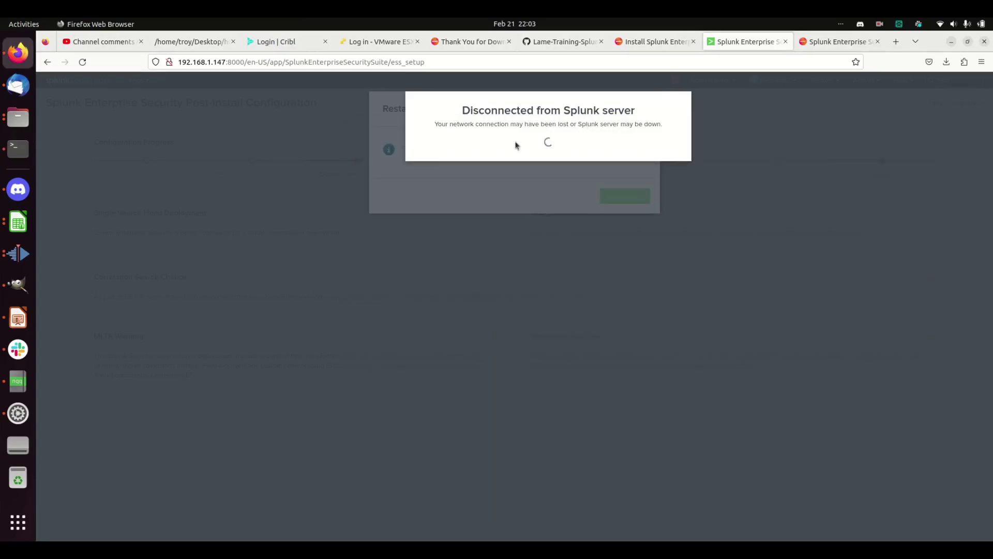
# Reload the server at 192.168.1.147:8000 over HTTPS and proceed past the certificate warning.
pyautogui.click(188, 62)
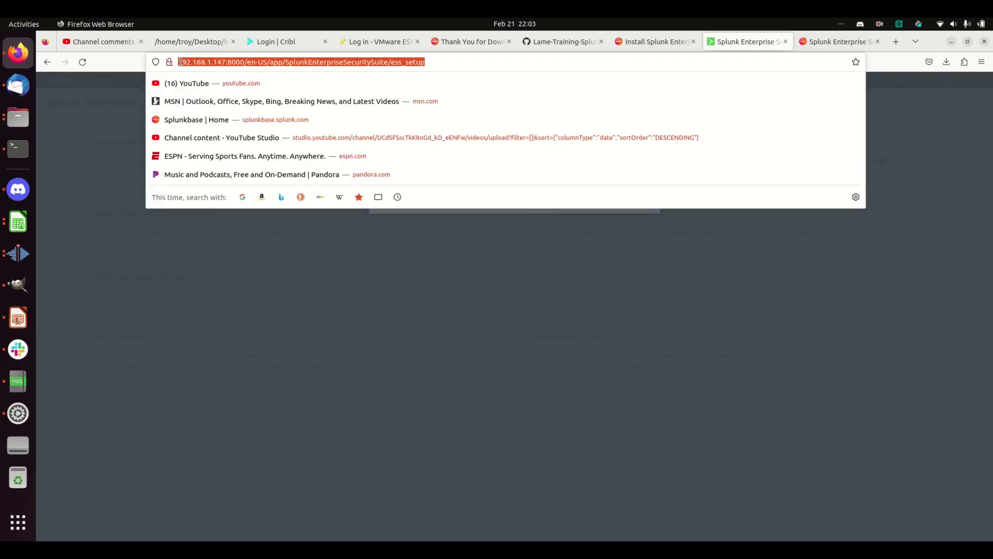
pyautogui.click(179, 62)
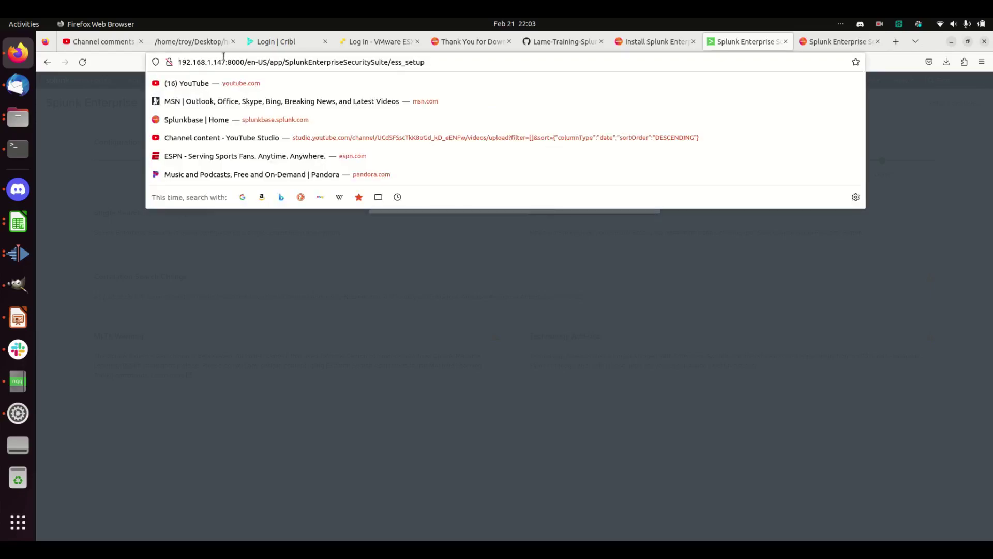
pyautogui.write('http')
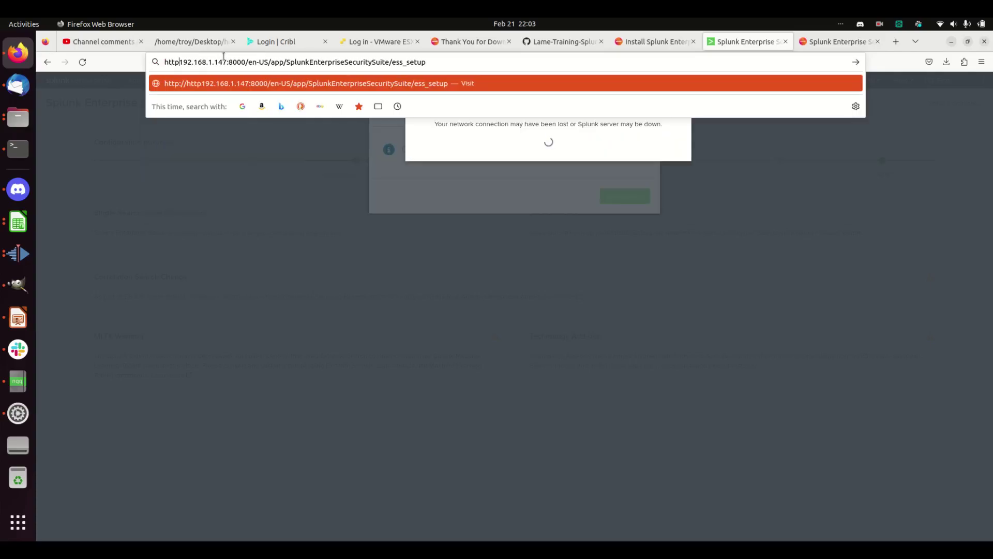
pyautogui.write('://')
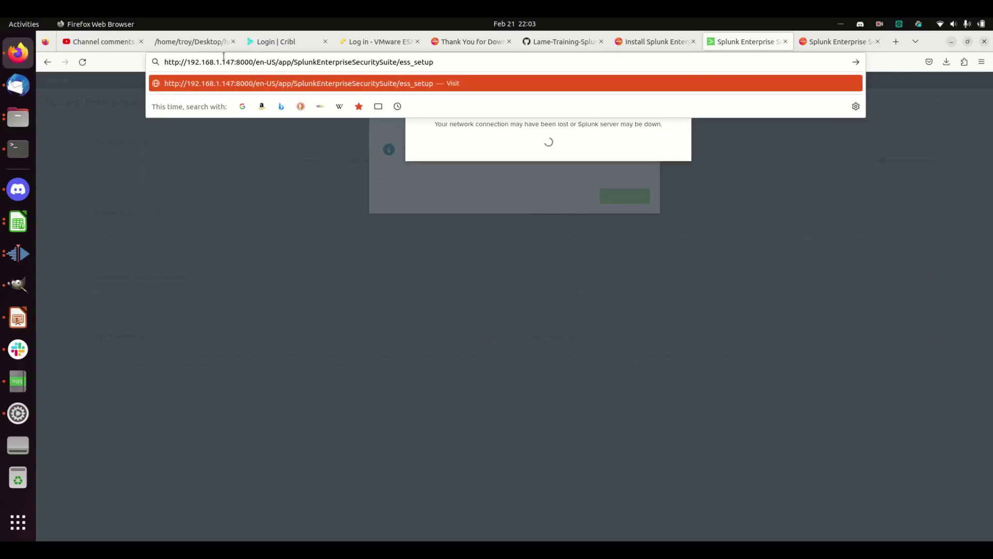
pyautogui.press('Return')
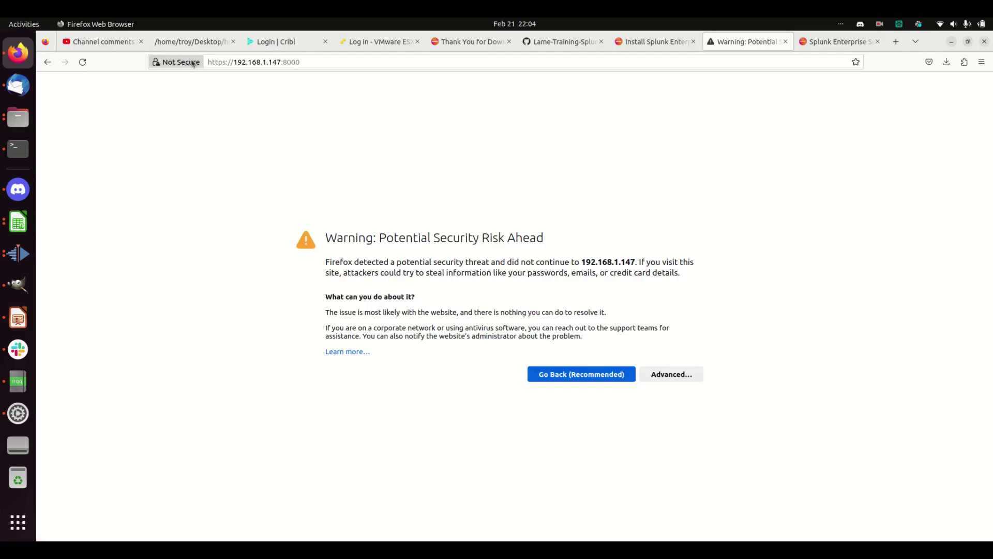
pyautogui.click(668, 376)
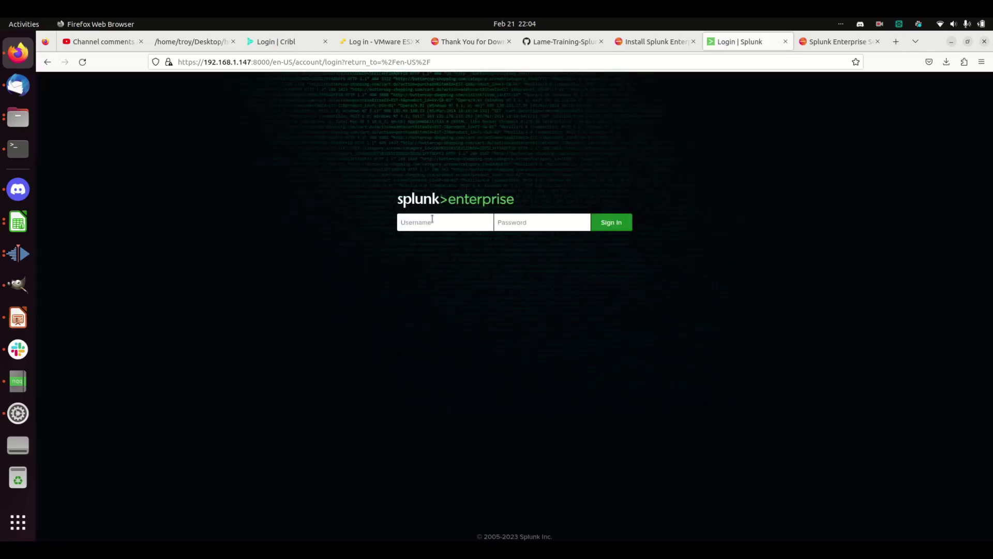
# Sign in to Splunk as admin with the account password.
pyautogui.click(432, 219)
pyautogui.write('admin')
pyautogui.press('Tab')
pyautogui.write('********')
pyautogui.press('Return')
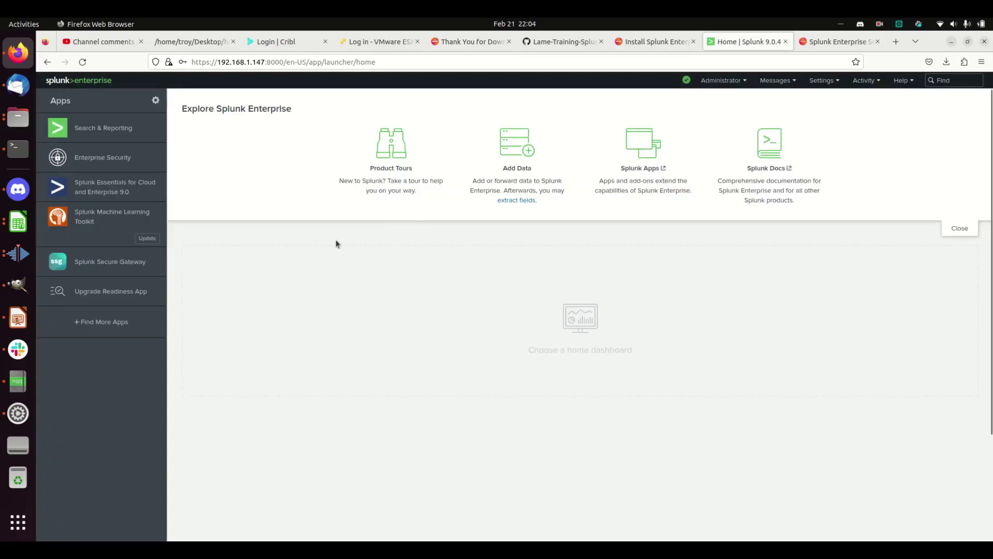
# Open Enterprise Security from the Apps sidebar to reach its Security Posture and Incident Review tiles.
pyautogui.click(89, 160)
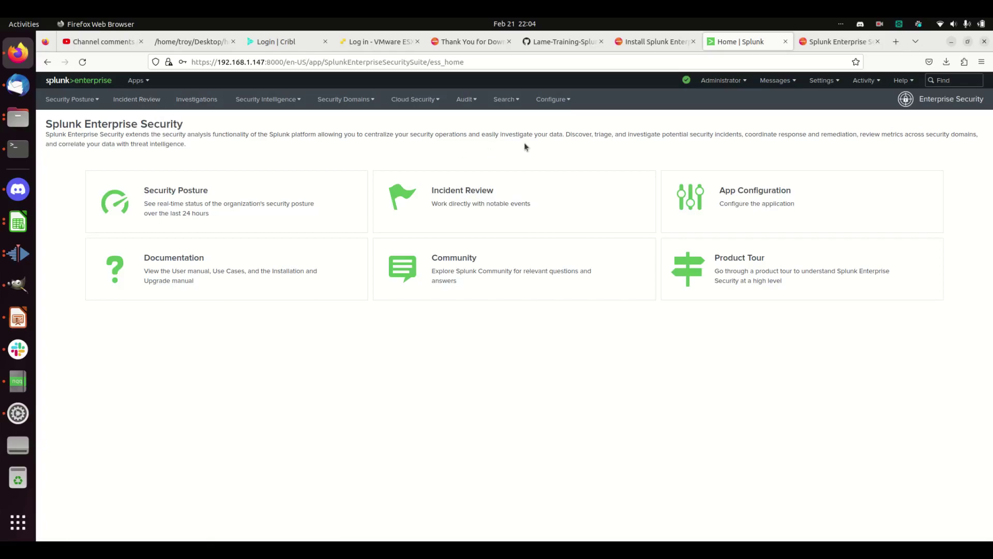
# Go to Settings > Forwarding and receiving > Configure forwarding to view host 192.168.1.119:9997.
pyautogui.click(827, 87)
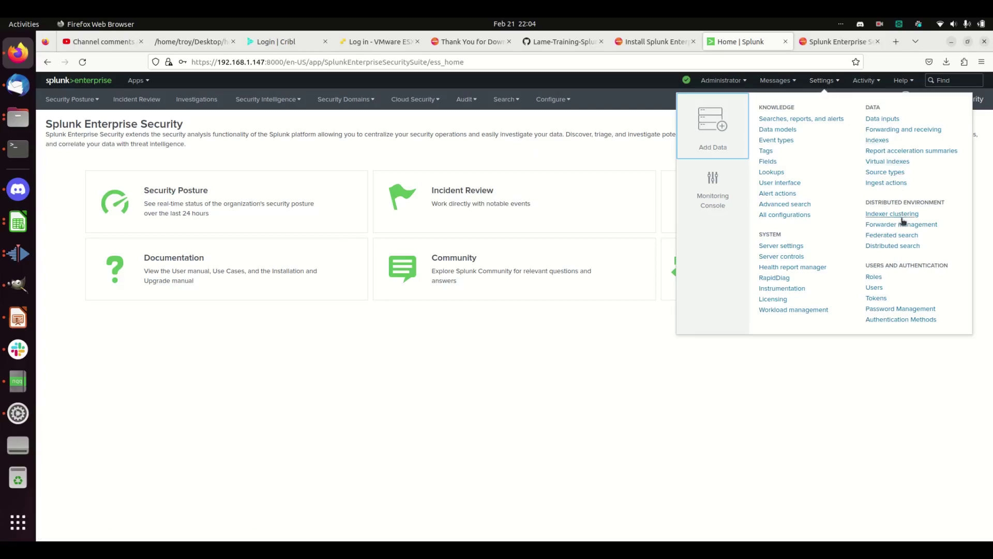
pyautogui.click(892, 130)
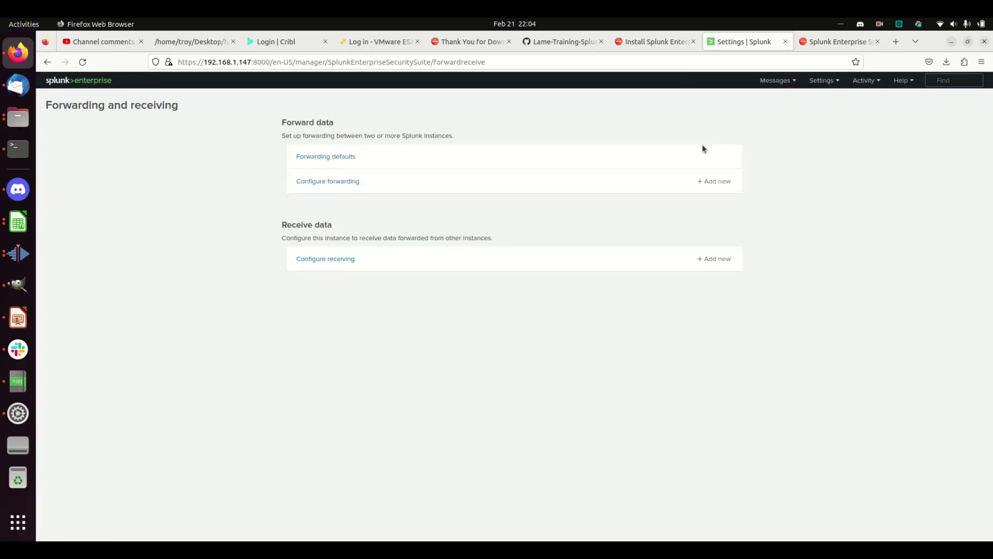
pyautogui.click(325, 185)
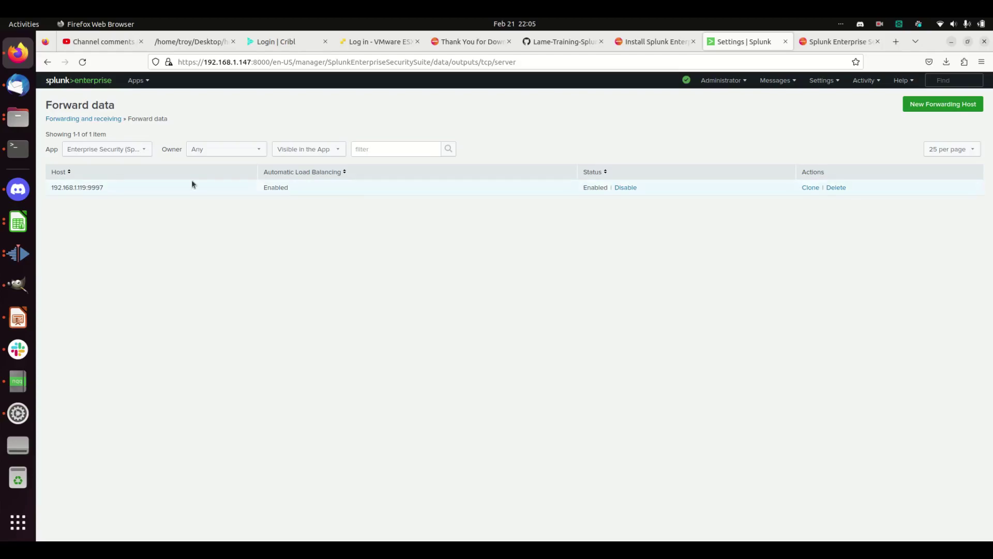
# Bring up the Add new search peer form via Settings > Distributed search > Search peers.
pyautogui.click(822, 88)
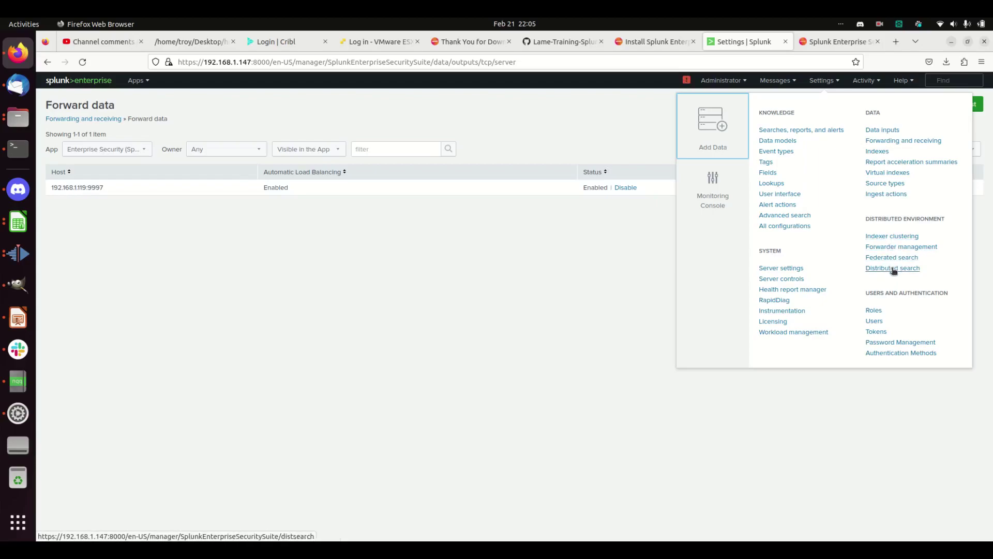
pyautogui.click(893, 269)
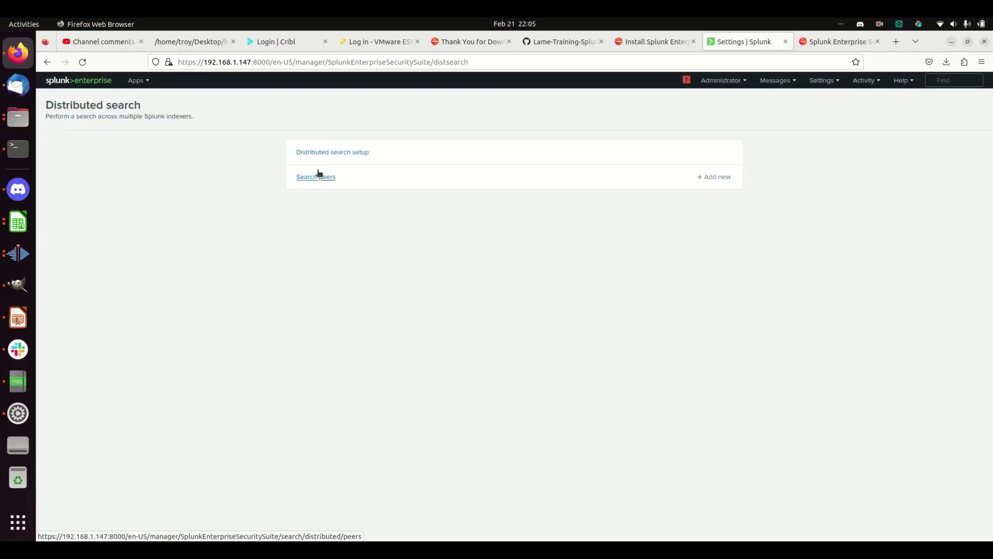
pyautogui.click(320, 178)
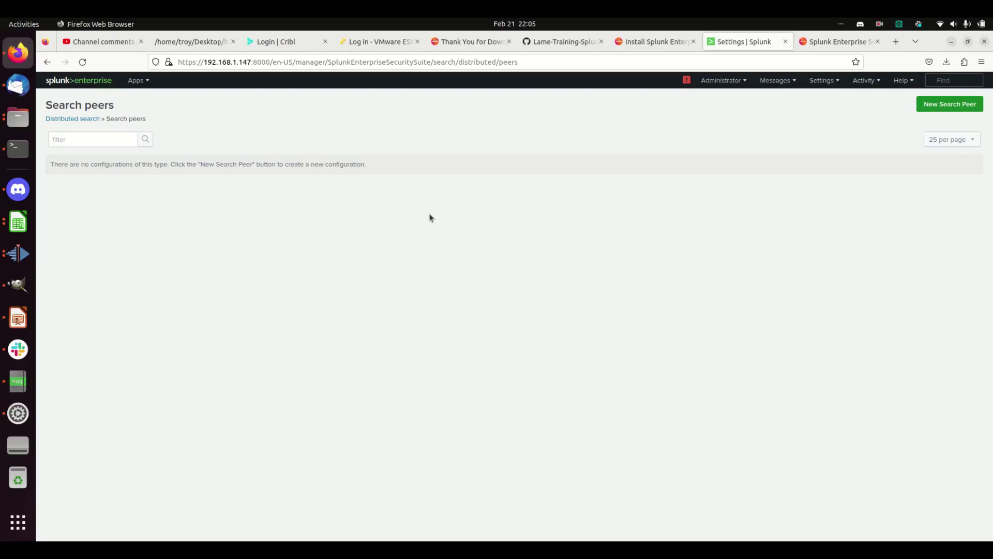
pyautogui.click(948, 106)
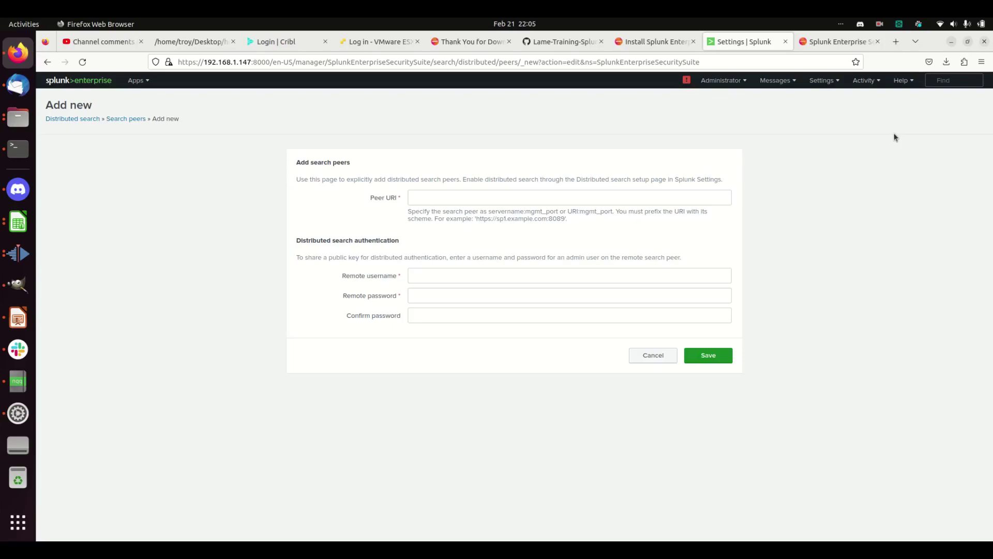
pyautogui.click(517, 193)
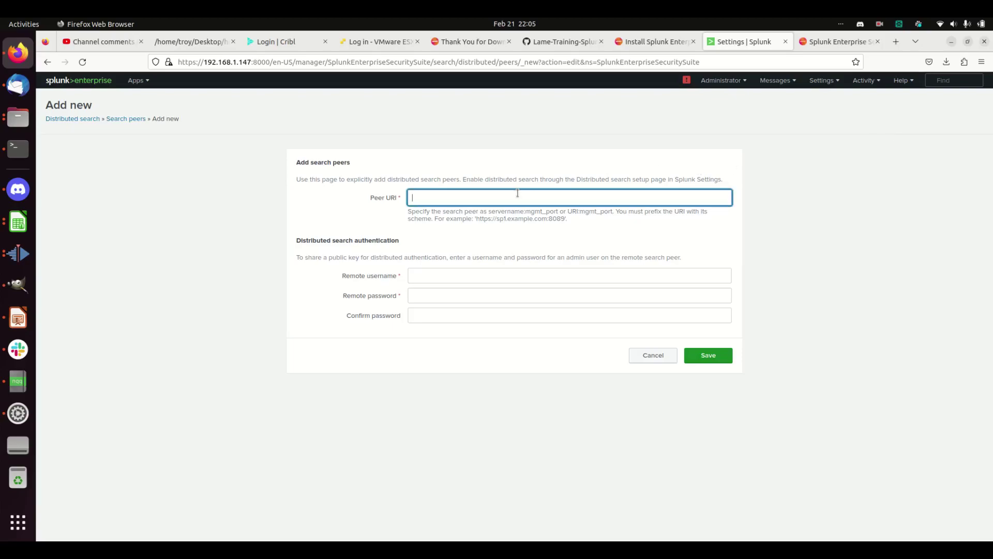
pyautogui.write('https://192.168.1.119:80899')
pyautogui.press('Tab')
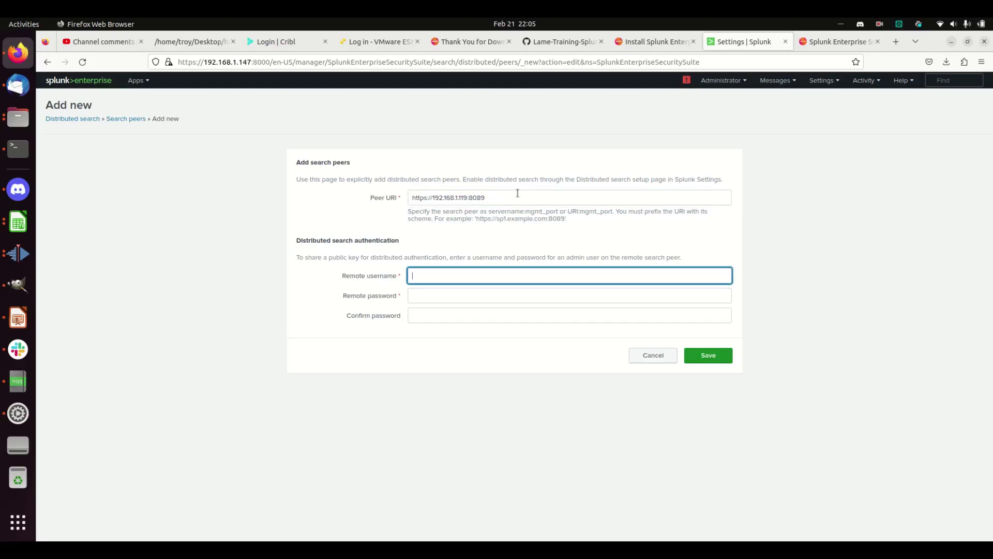
pyautogui.write('admin')
pyautogui.press('Tab')
pyautogui.write('•••••••')
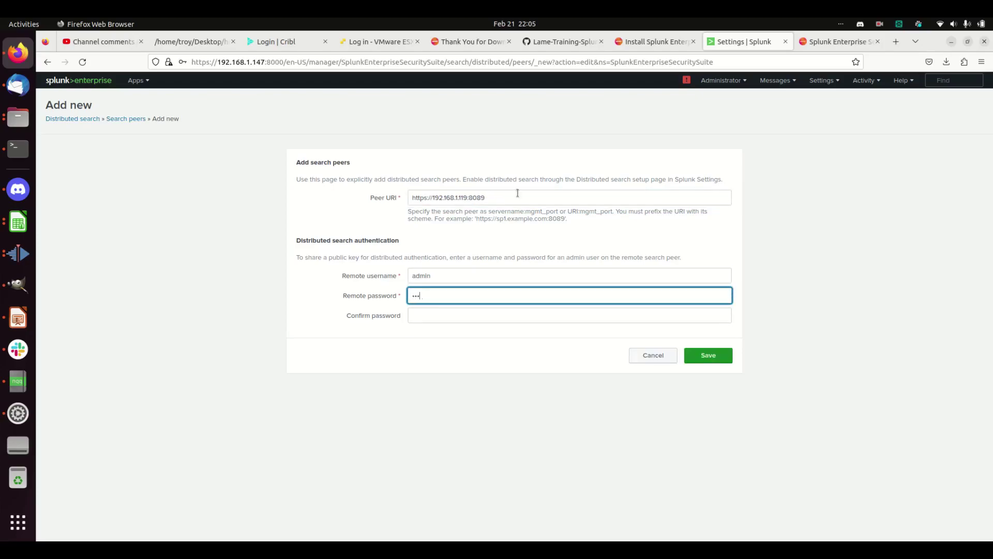
pyautogui.write('•')
pyautogui.press('Tab')
pyautogui.write('••••••••')
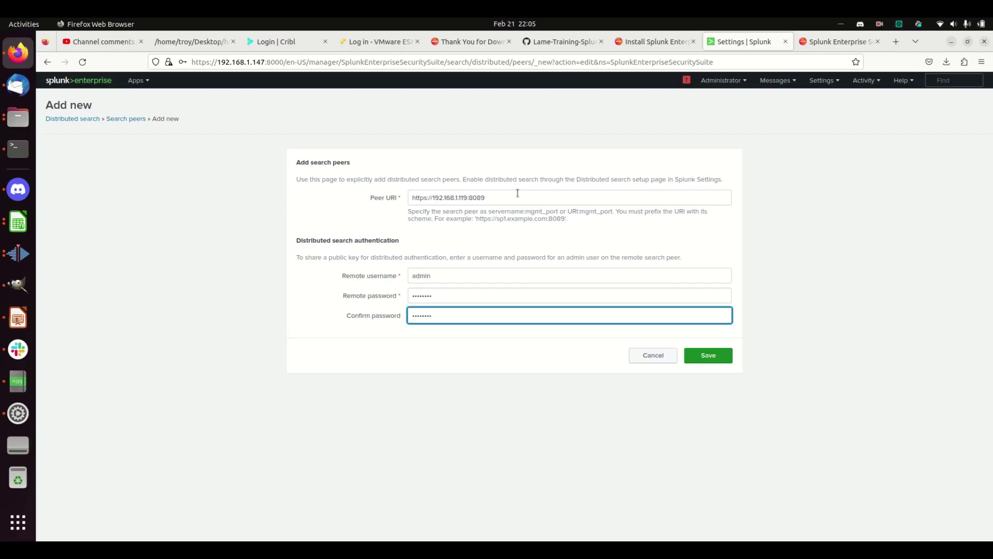
pyautogui.click(717, 360)
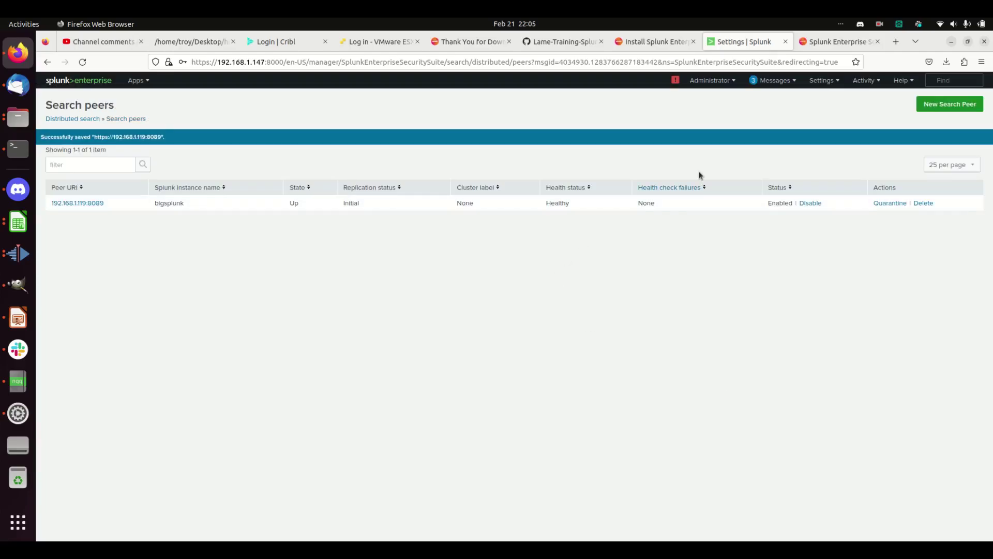
# Dismiss all three pending system messages.
pyautogui.click(776, 81)
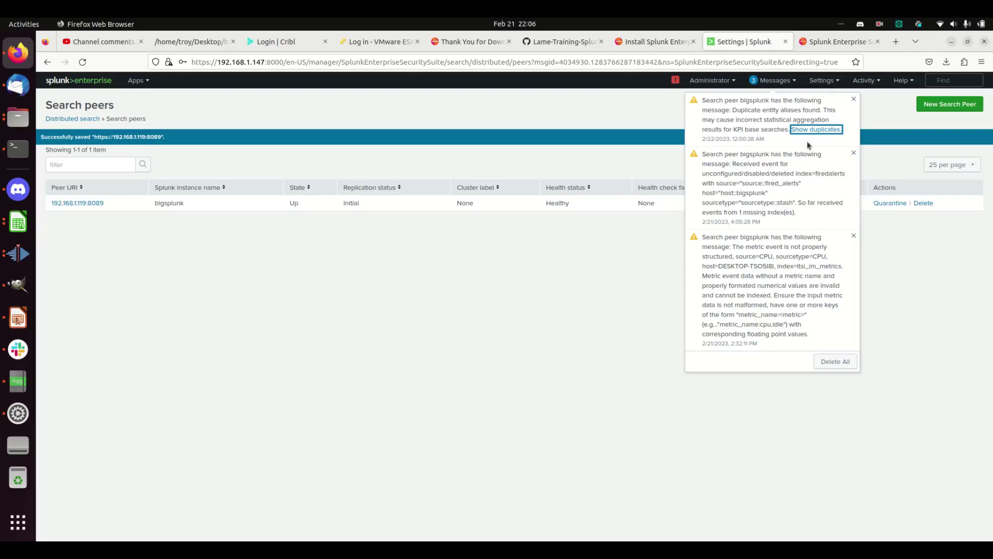
pyautogui.click(854, 101)
pyautogui.click(854, 101)
pyautogui.click(854, 101)
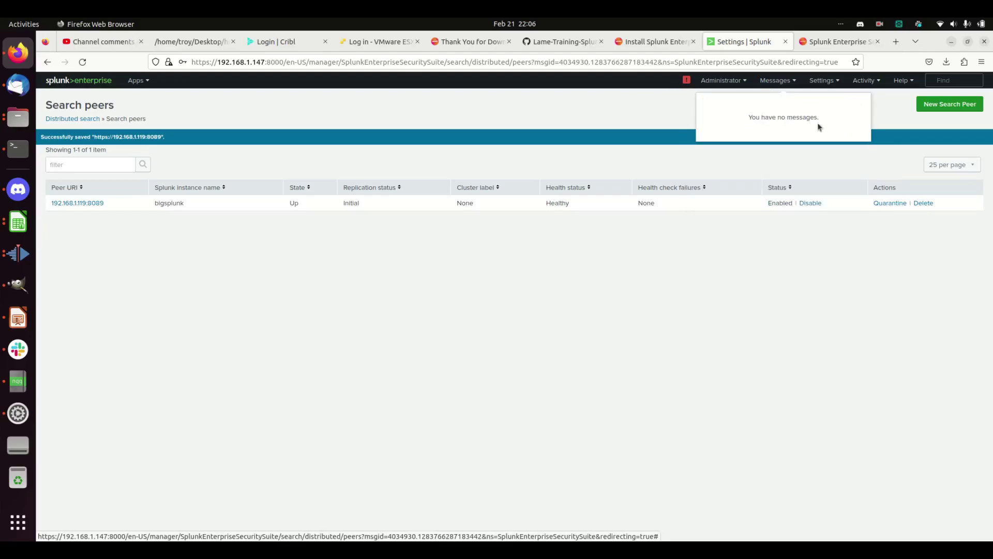
# In Search & Reporting, run 'index=_internal sourcetype=splunkd | stats count by host' over the last 60 minutes.
pyautogui.click(143, 82)
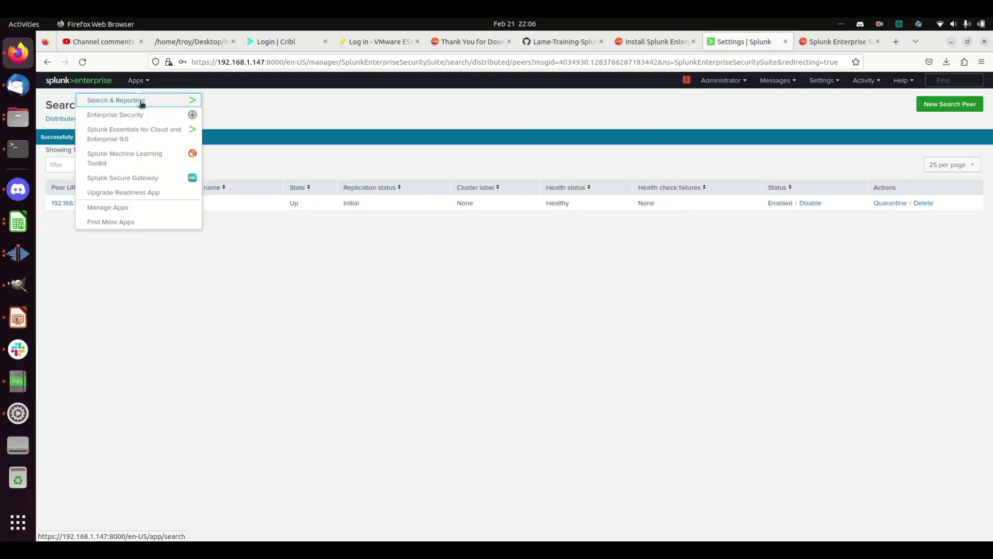
pyautogui.click(140, 100)
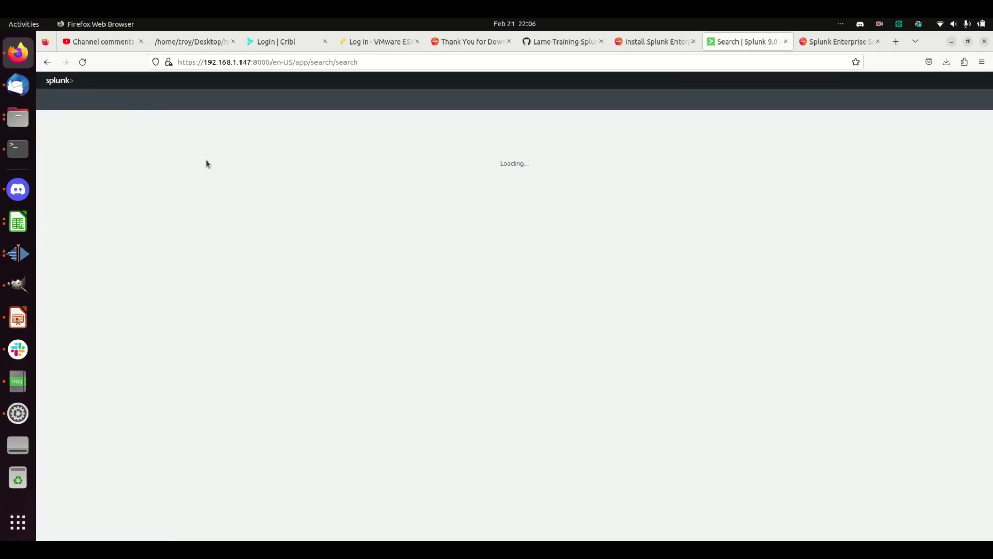
pyautogui.click(194, 154)
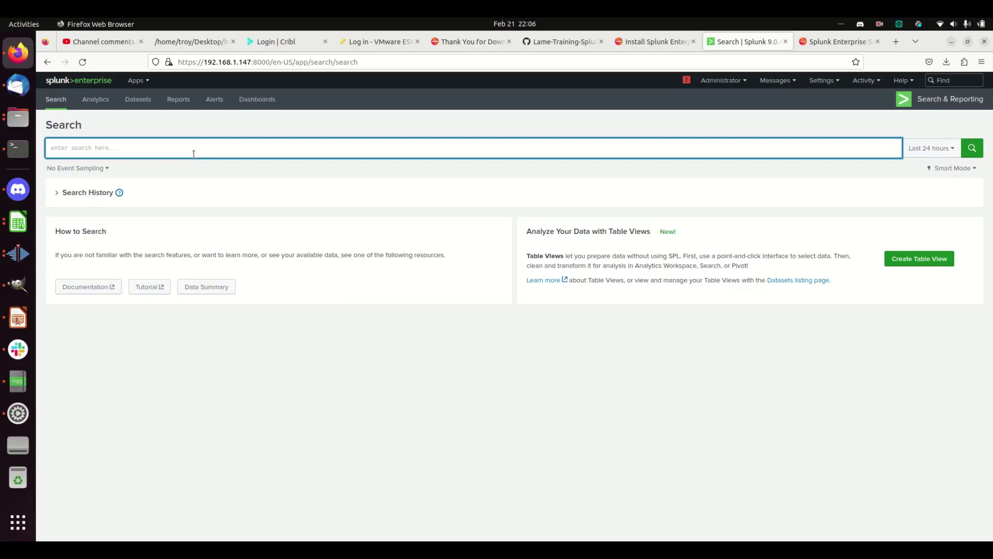
pyautogui.write('index=')
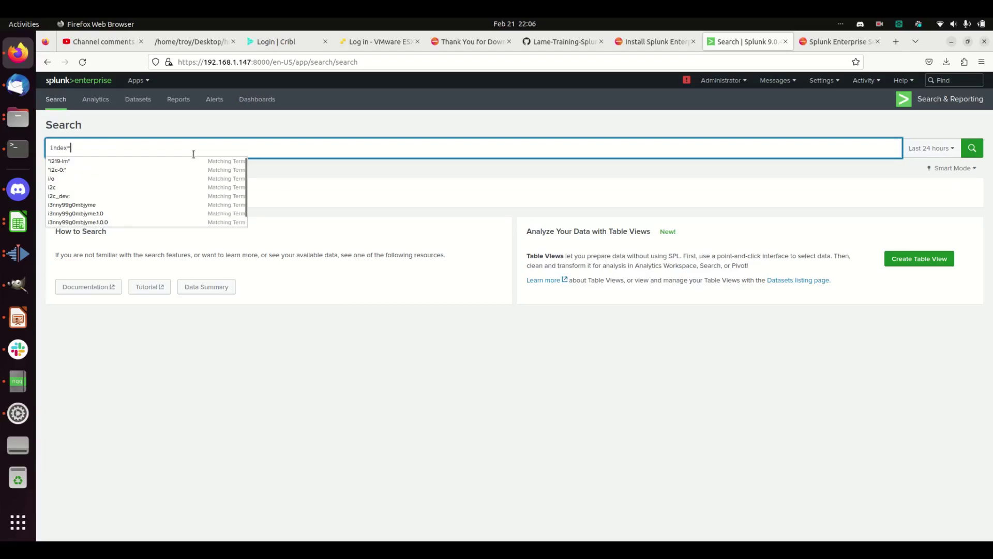
pyautogui.write('_internal ')
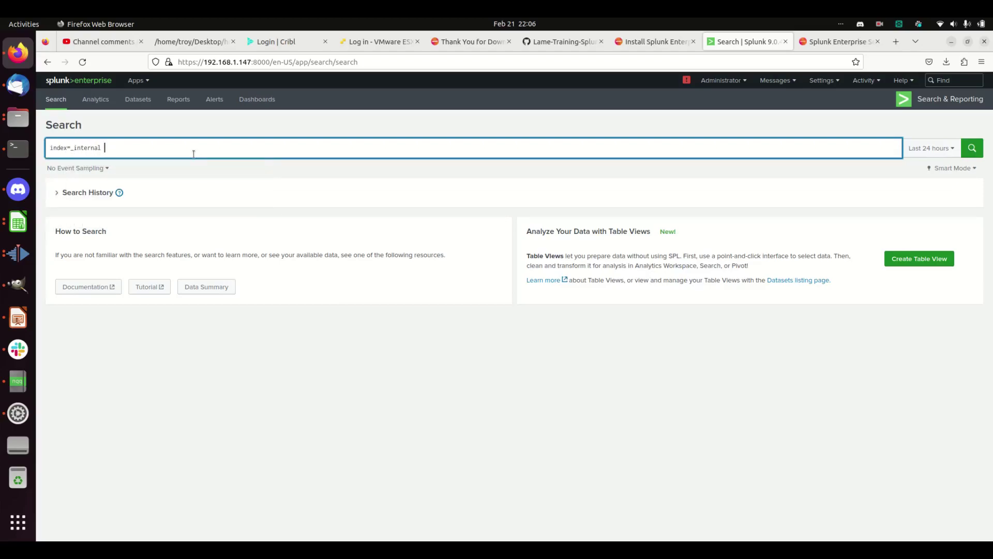
pyautogui.write('sour')
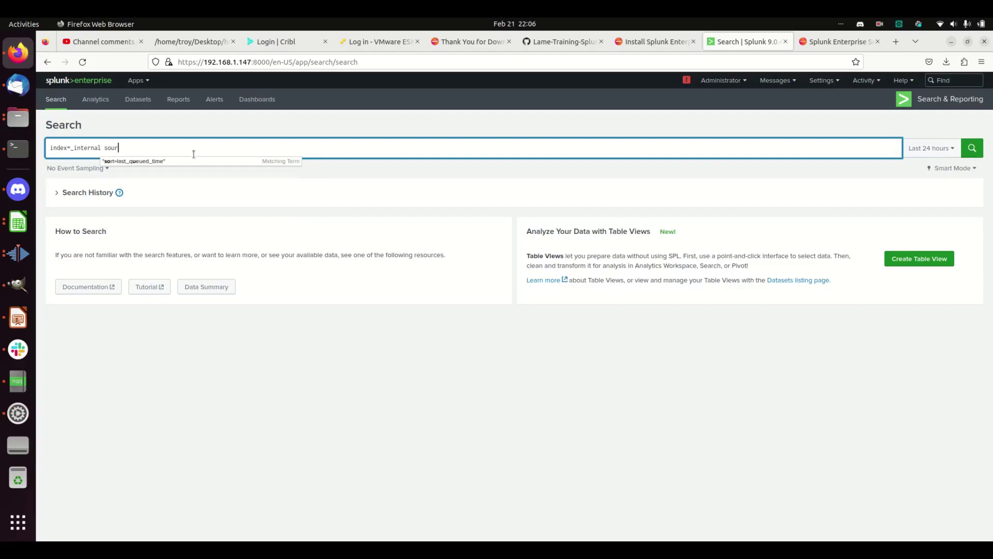
pyautogui.write('cetype=splunk')
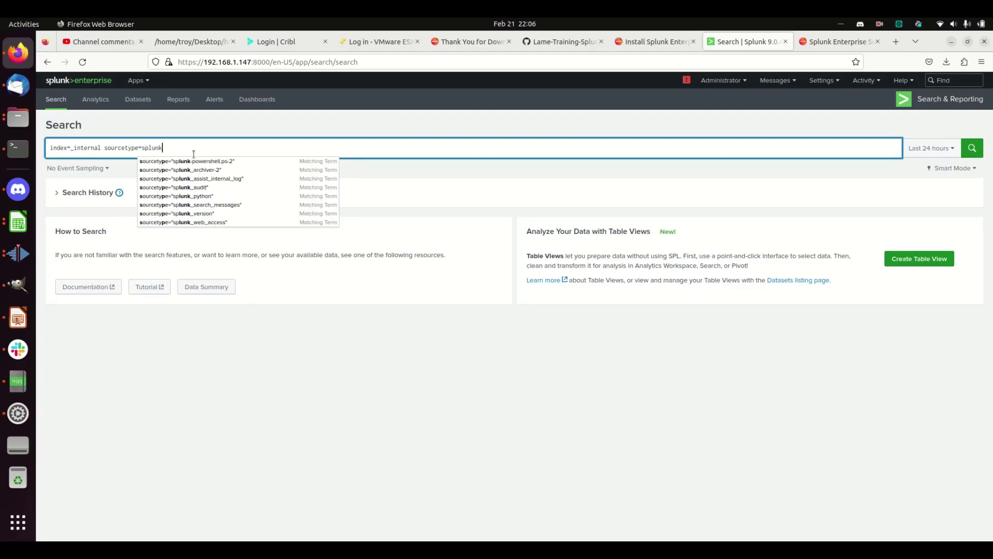
pyautogui.write('d | st')
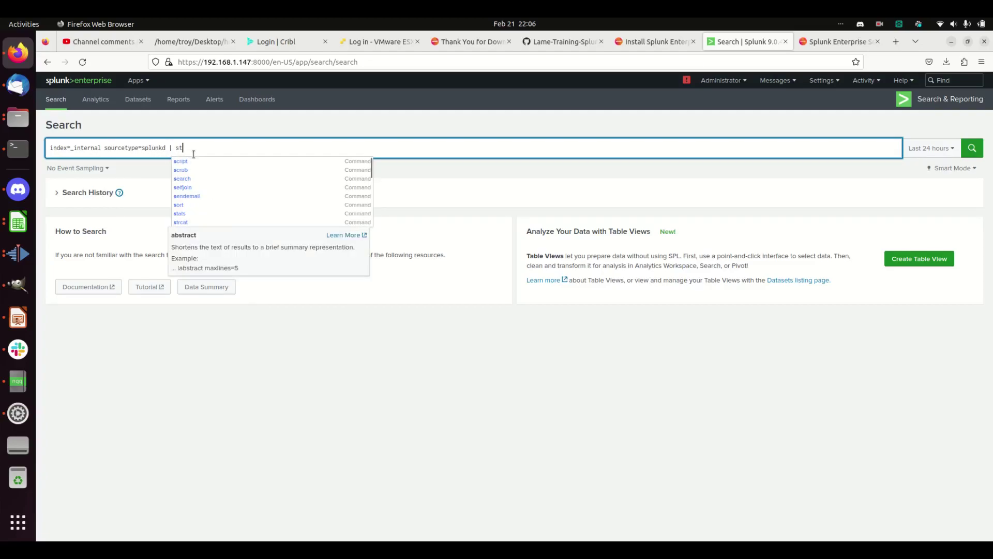
pyautogui.write('ats count by host')
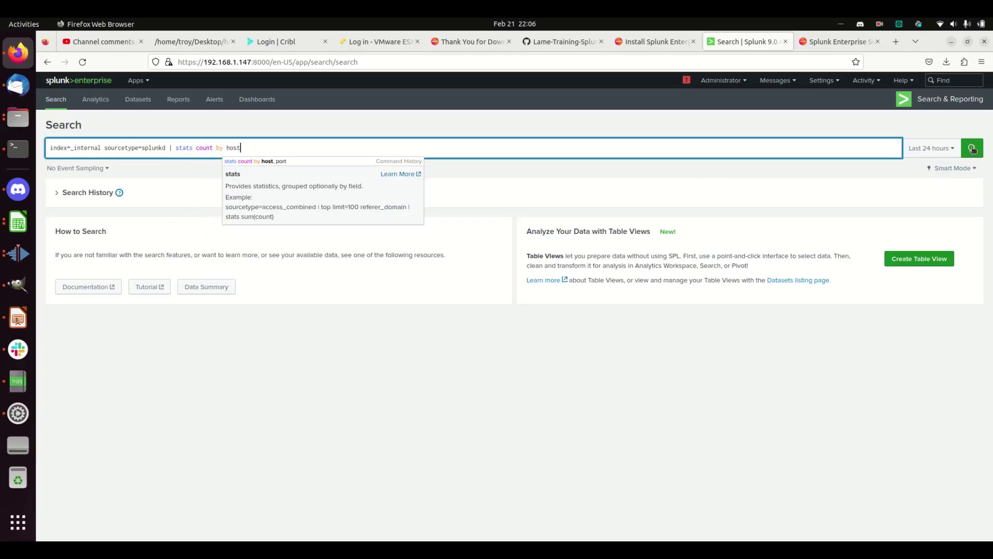
pyautogui.click(930, 147)
pyautogui.click(854, 210)
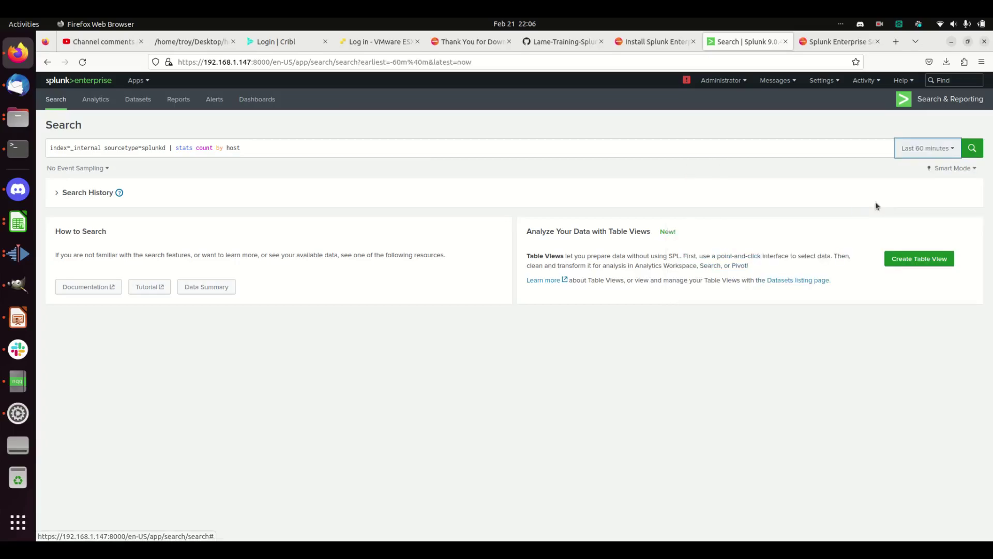
pyautogui.click(972, 147)
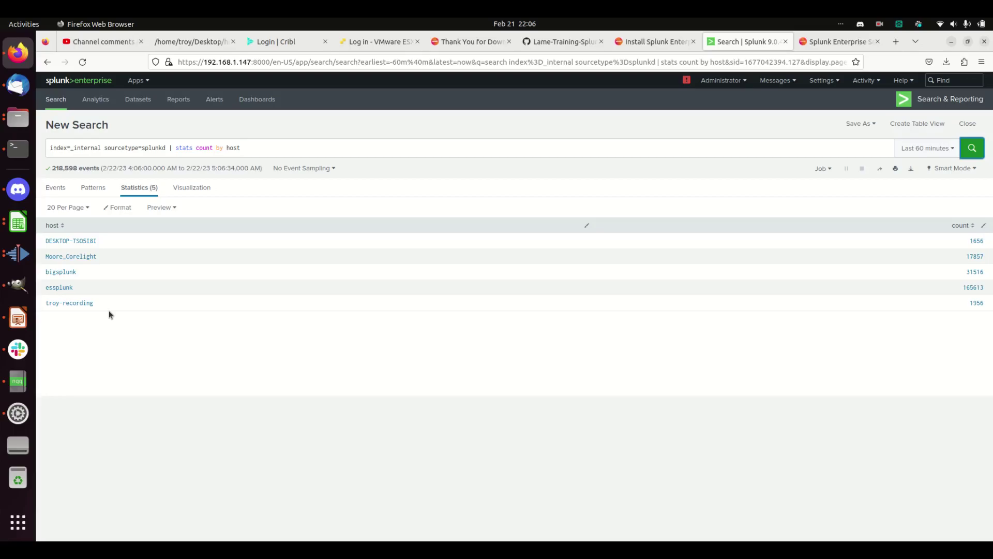
pyautogui.click(823, 81)
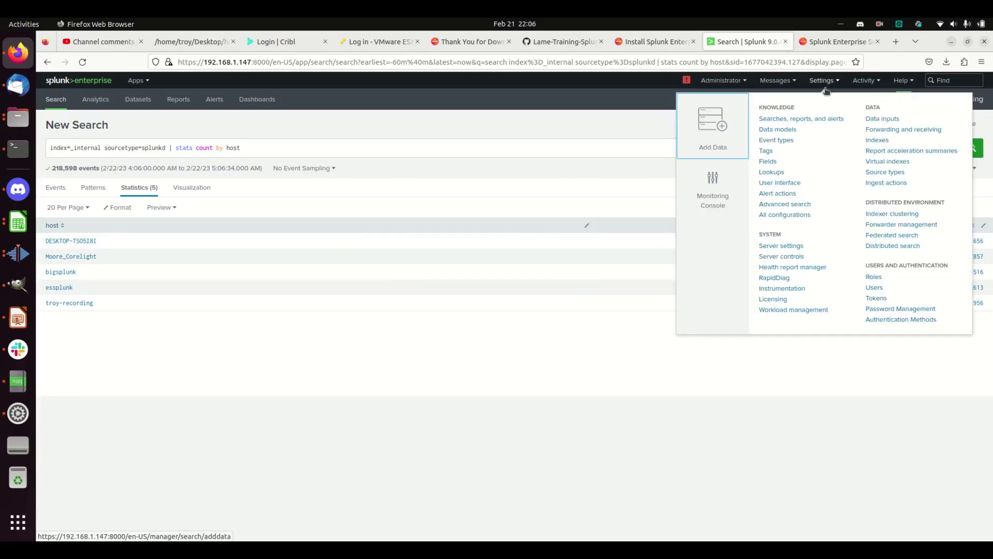
# Review the Licensing page showing the valid 204,800 MB Enterprise Term License.
pyautogui.click(772, 299)
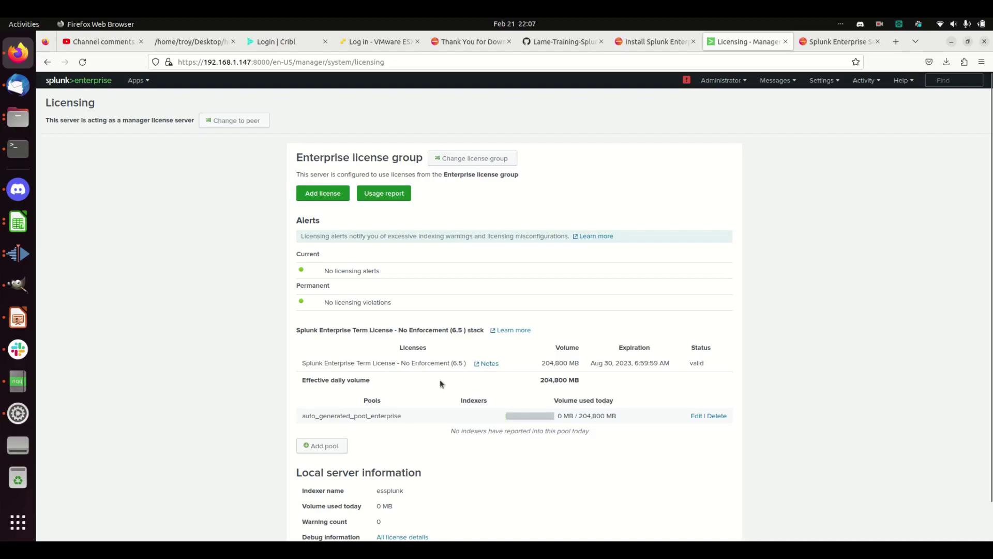
pyautogui.scroll(-1, 745, 389)
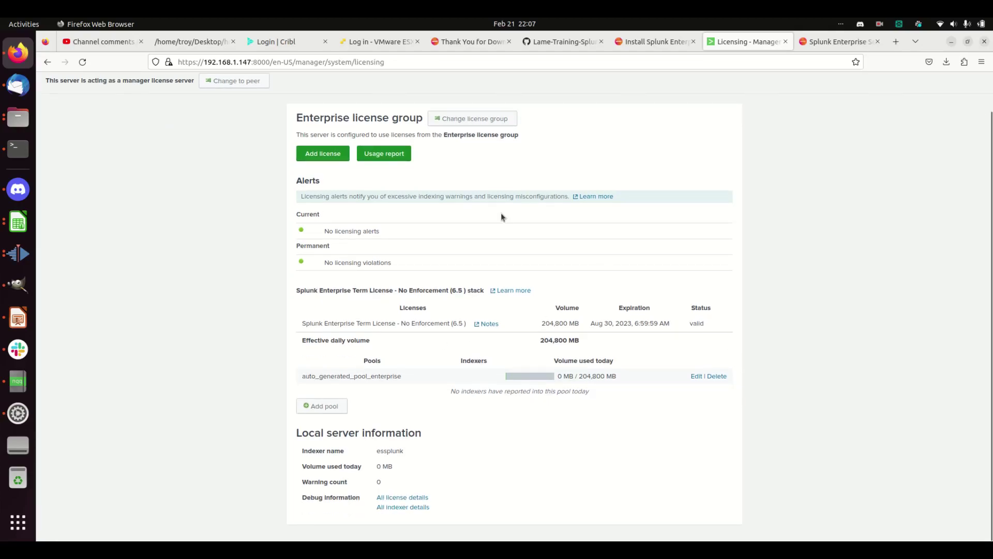
pyautogui.scroll(1, 747, 216)
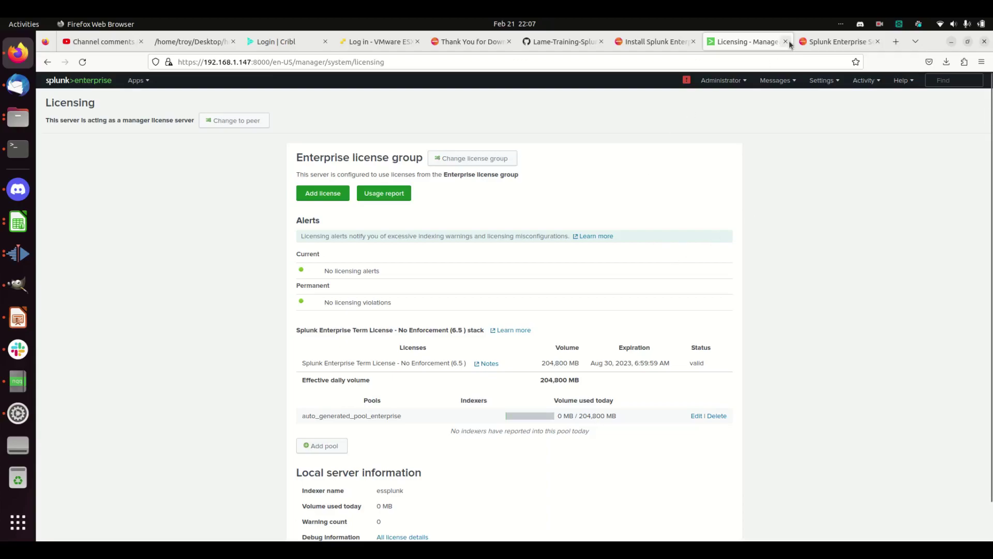
# Return to the Splunk home page via the splunk>enterprise logo.
pyautogui.click(94, 82)
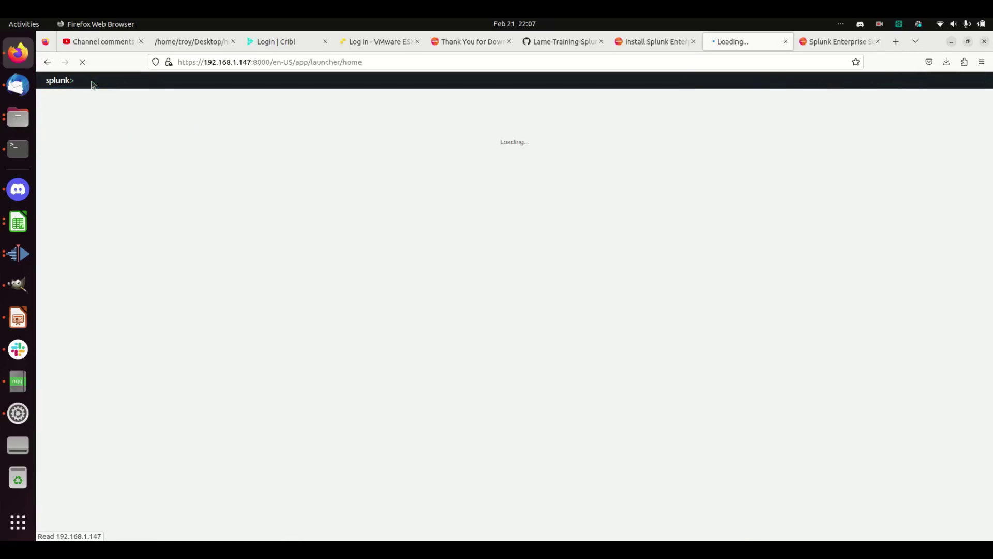